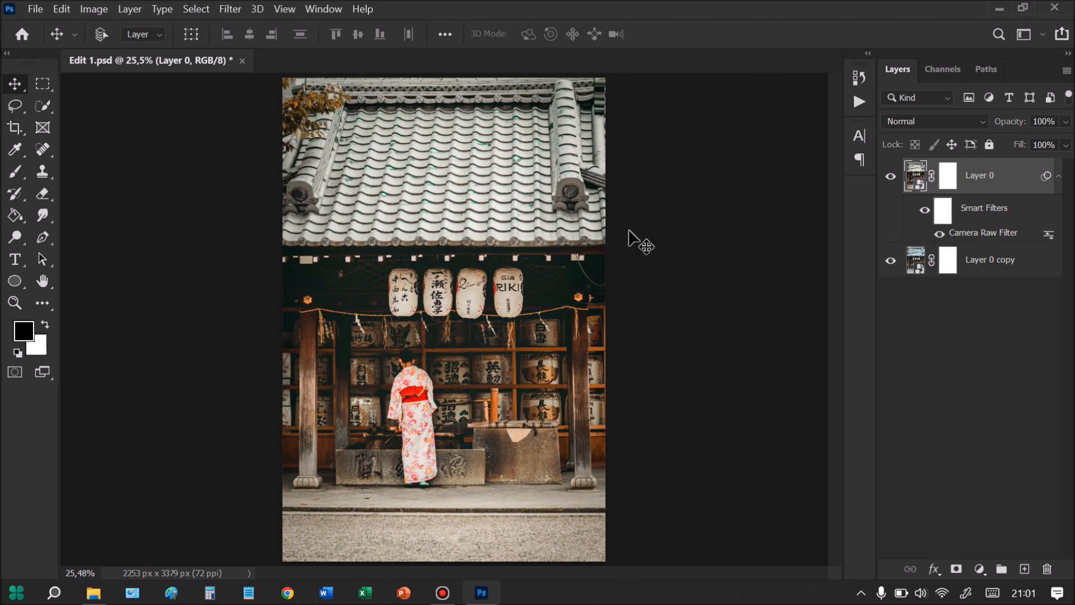
Step: Compare the photo before and after the edit by hiding Layer 0 and showing it again
{"action": "left_click", "coordinate": [890, 176]}
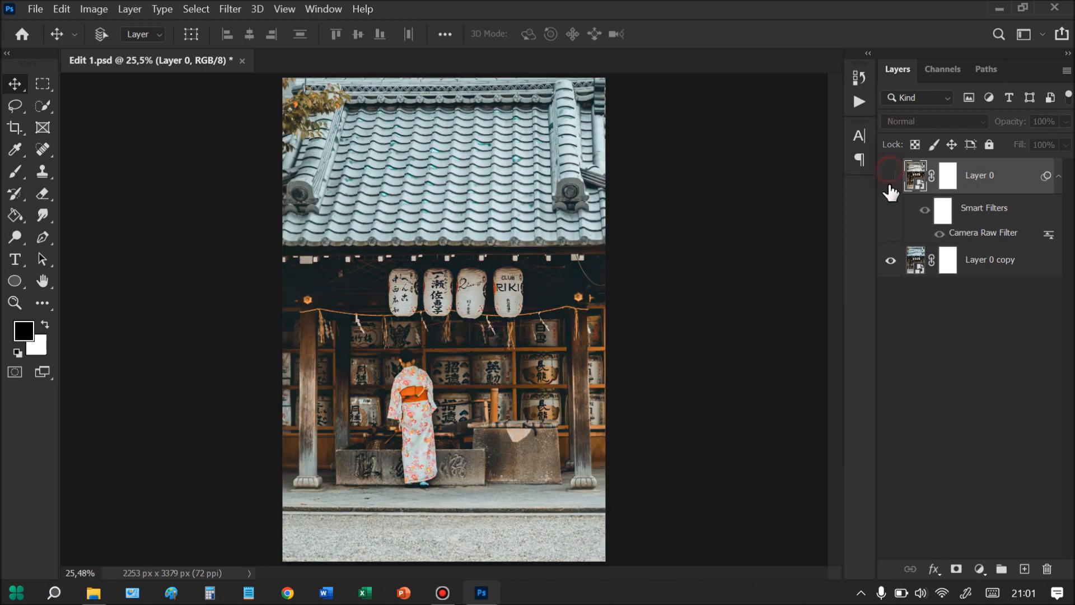
{"action": "left_click", "coordinate": [916, 268]}
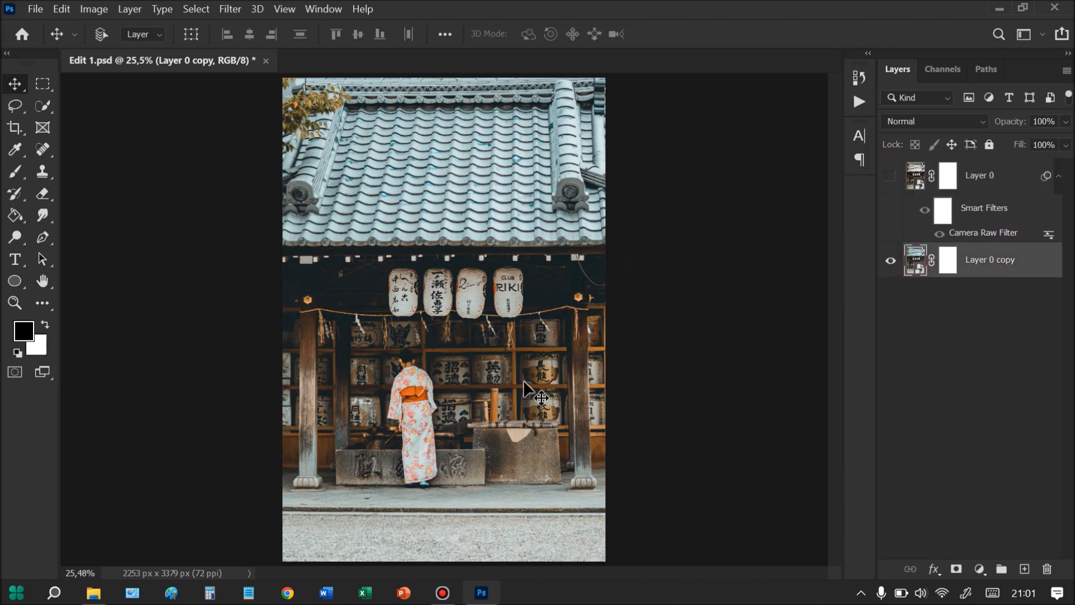
{"action": "left_click", "coordinate": [989, 175]}
{"action": "left_click", "coordinate": [890, 176]}
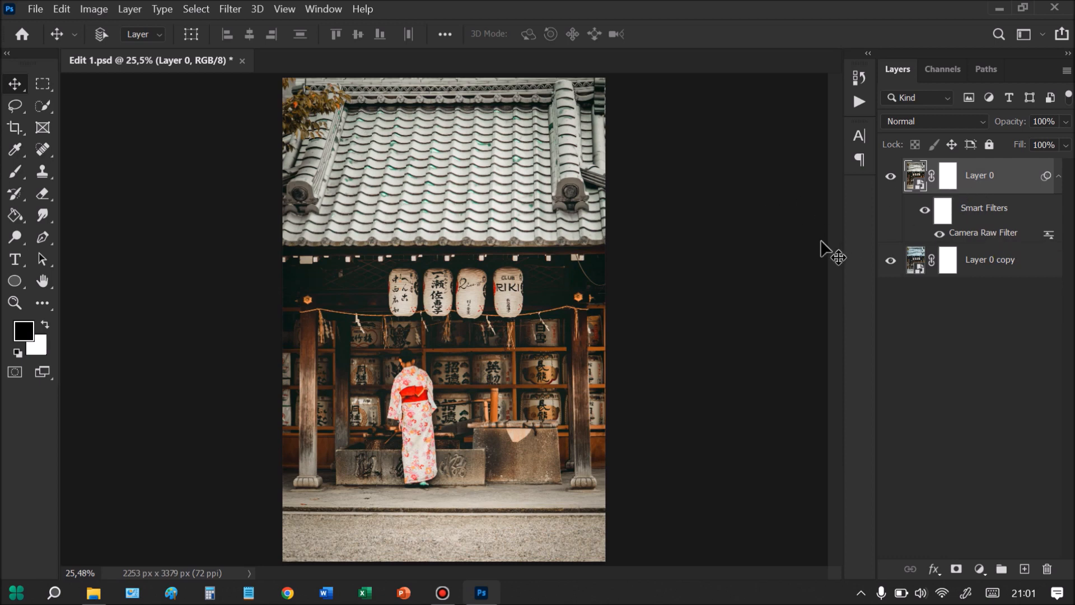
Step: Convert a duplicate of Layer 0 copy to a smart object and delete that duplicate
{"action": "left_click", "coordinate": [996, 270]}
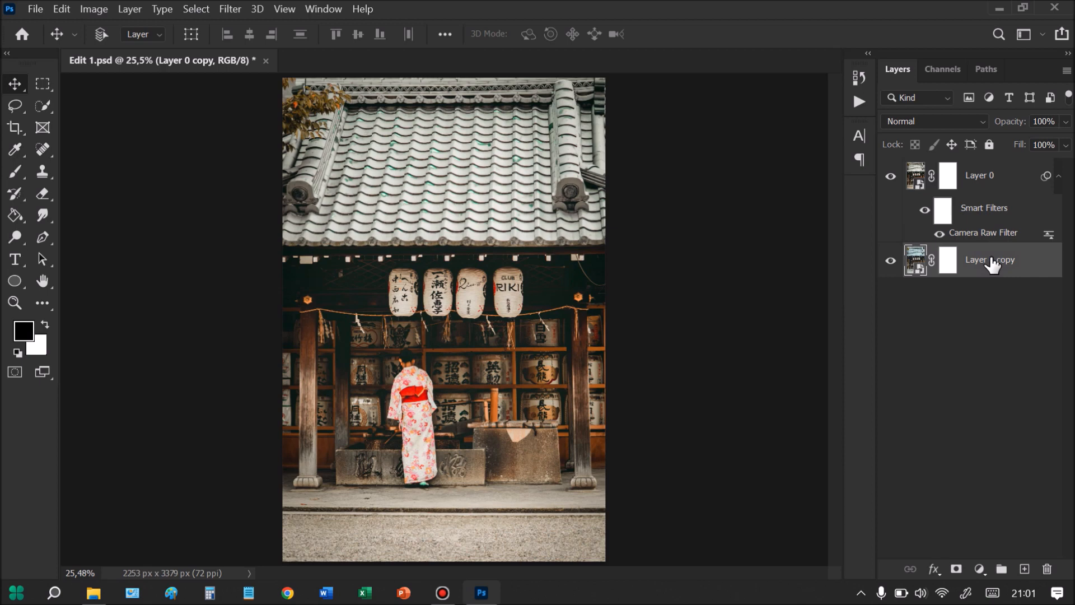
{"action": "key", "text": "ctrl+j"}
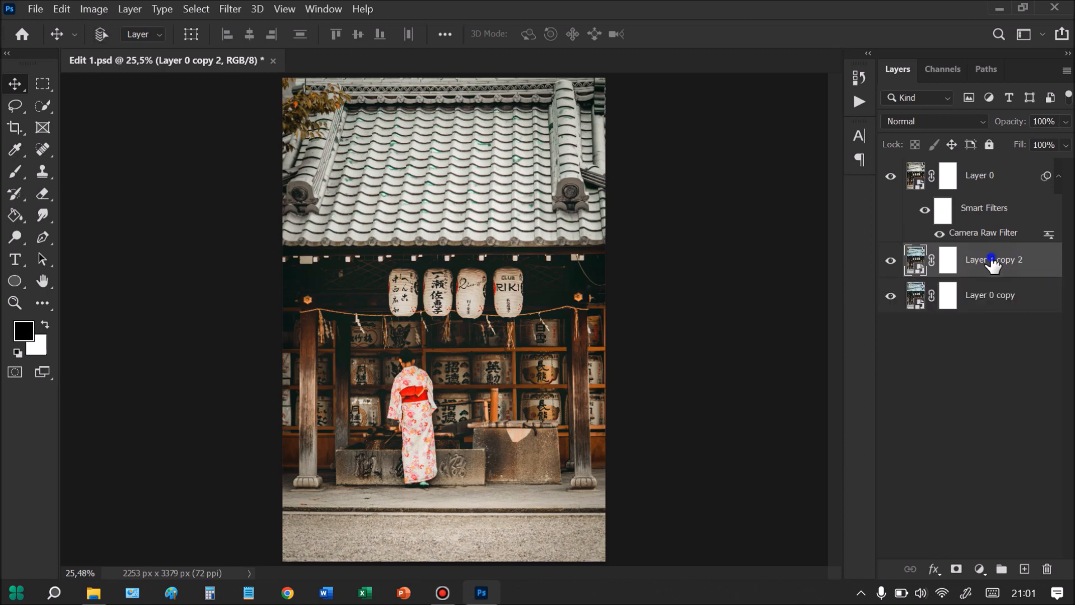
{"action": "right_click", "coordinate": [992, 262]}
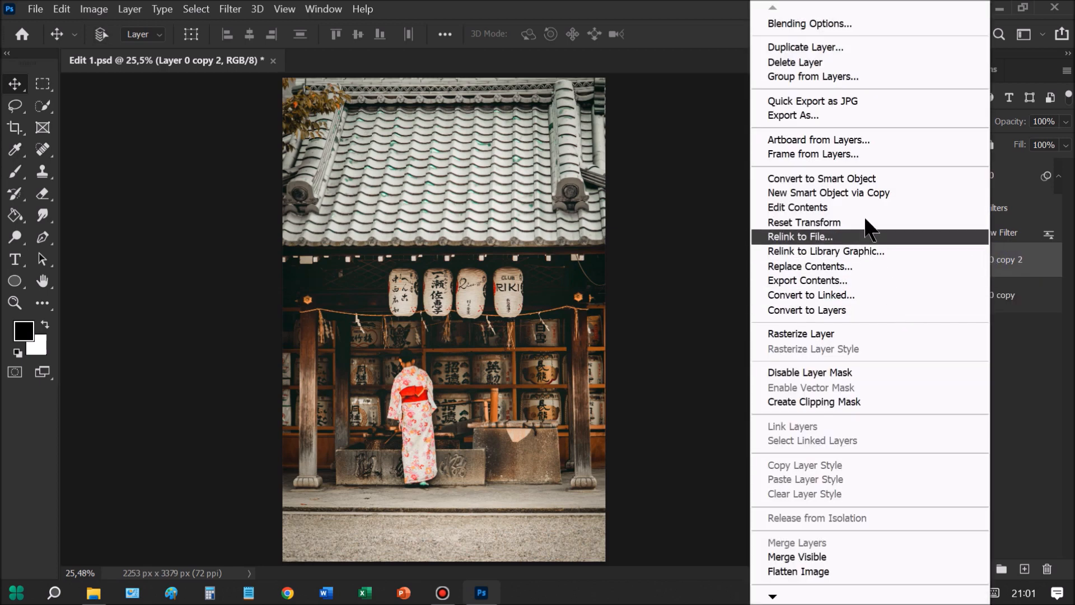
{"action": "left_click", "coordinate": [862, 188]}
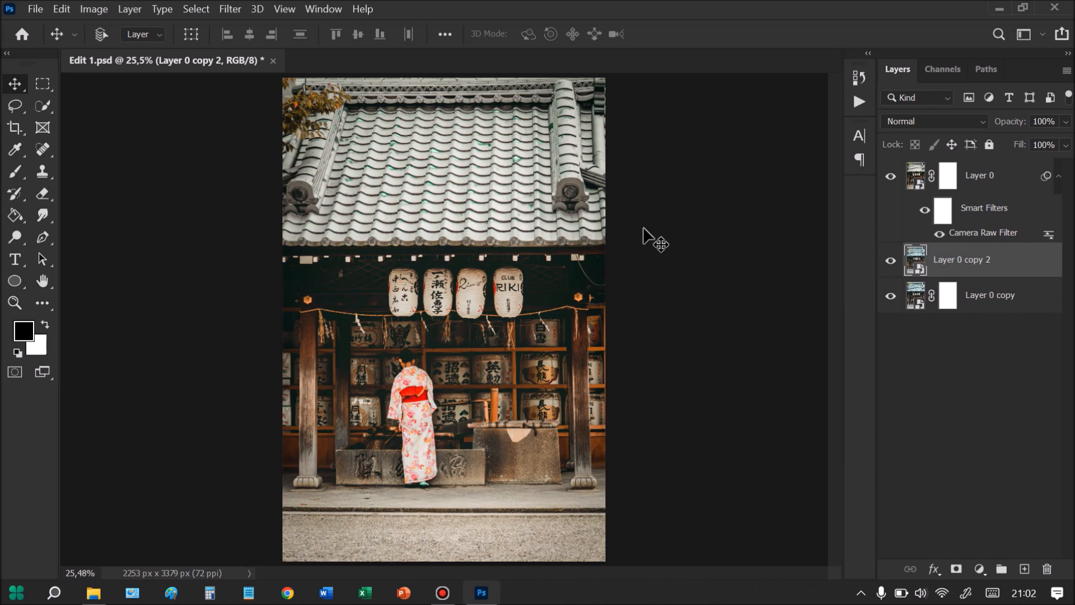
{"action": "left_click_drag", "start_coordinate": [959, 264], "coordinate": [1047, 569]}
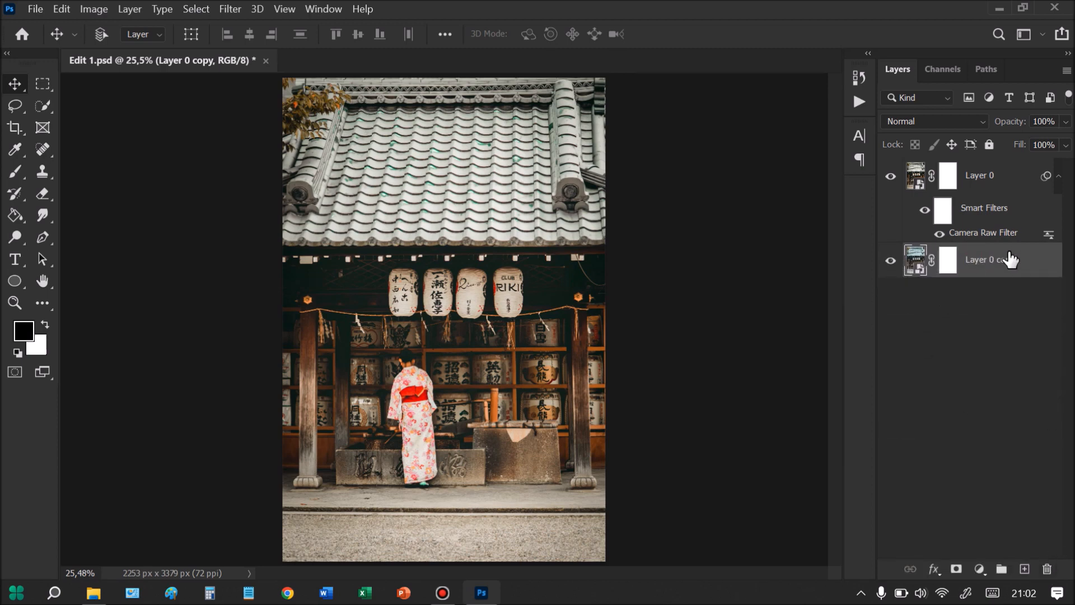
Step: Reopen Layer 0's Camera Raw filter and set its white balance to Temperature +13 and Tint +7
{"action": "double_click", "coordinate": [996, 234]}
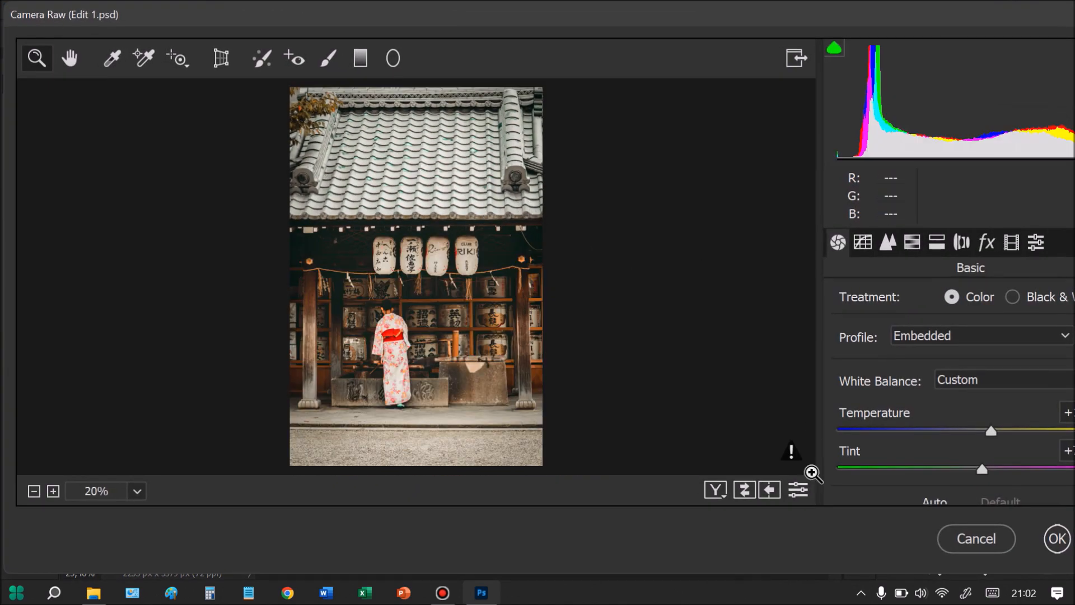
{"action": "left_click_drag", "start_coordinate": [866, 12], "coordinate": [643, 19]}
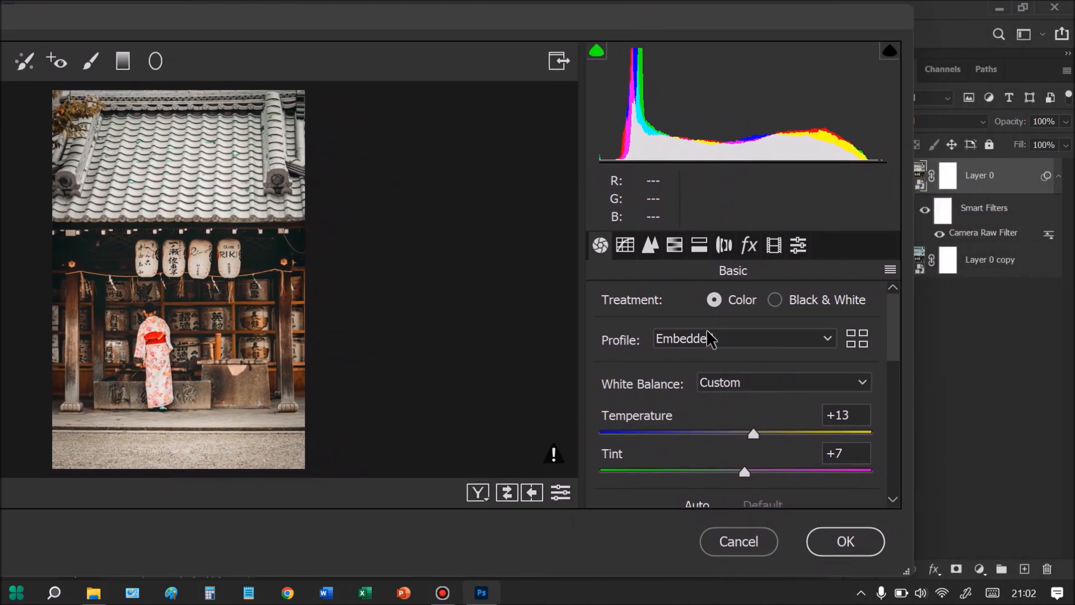
{"action": "mouse_move", "coordinate": [891, 338]}
{"action": "left_mouse_down"}
{"action": "mouse_move", "coordinate": [890, 386]}
{"action": "mouse_move", "coordinate": [889, 353]}
{"action": "left_mouse_up"}
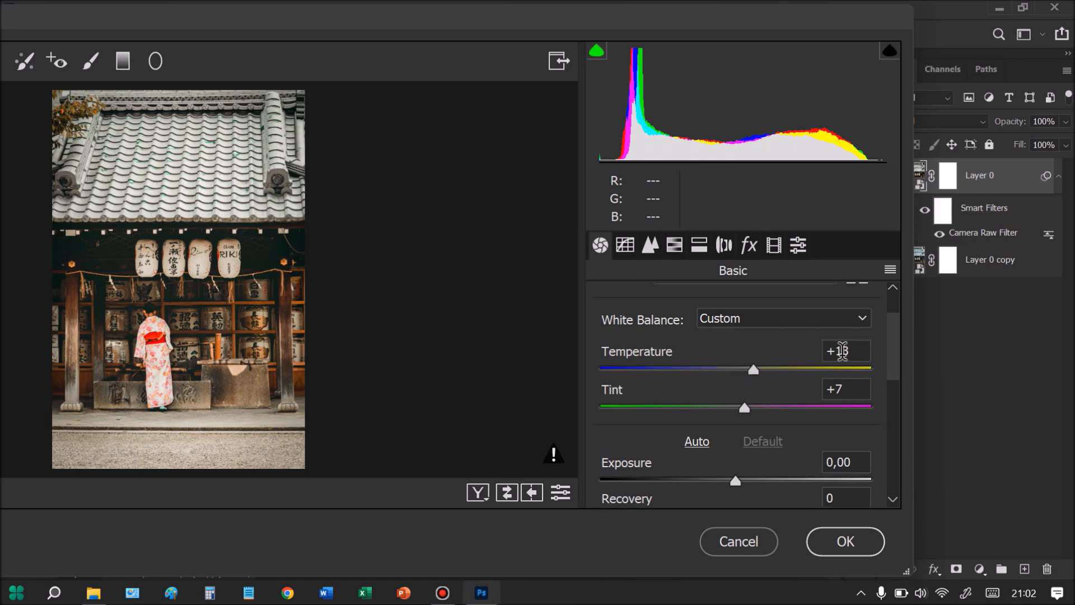
{"action": "mouse_move", "coordinate": [751, 370]}
{"action": "left_mouse_down"}
{"action": "mouse_move", "coordinate": [614, 370]}
{"action": "mouse_move", "coordinate": [750, 372]}
{"action": "left_mouse_up"}
{"action": "mouse_move", "coordinate": [750, 368]}
{"action": "left_mouse_down"}
{"action": "mouse_move", "coordinate": [866, 367]}
{"action": "mouse_move", "coordinate": [753, 372]}
{"action": "left_mouse_up"}
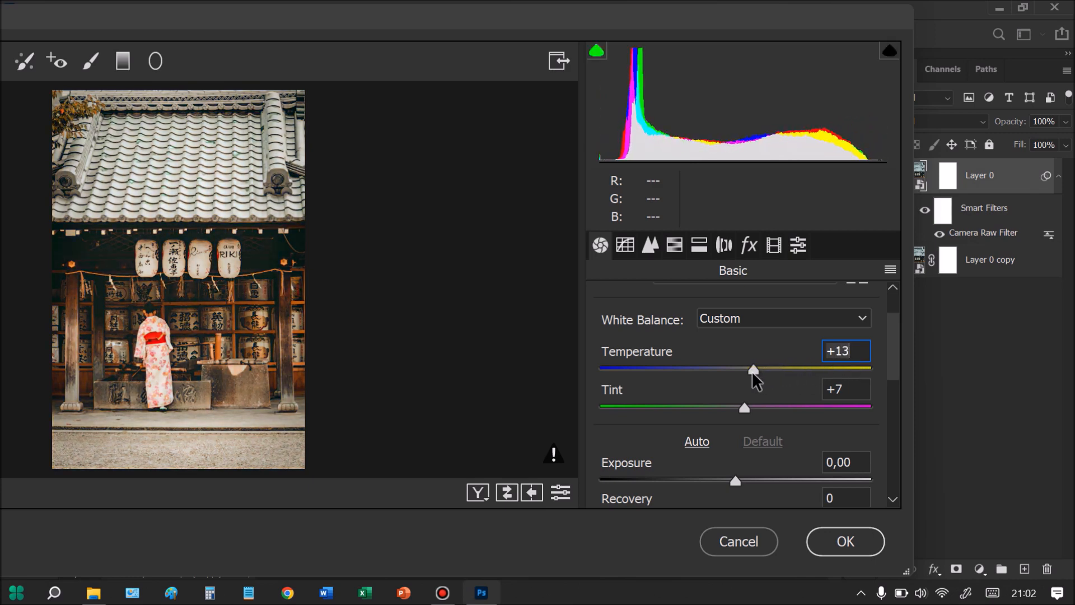
{"action": "scroll", "coordinate": [719, 395], "scroll_direction": "down", "scroll_amount": 1}
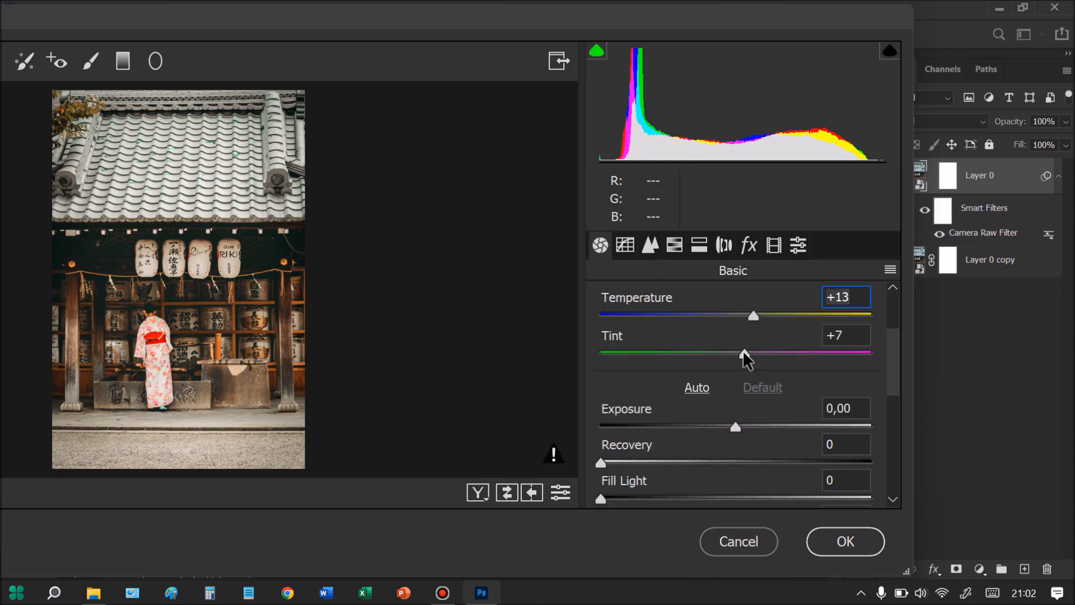
{"action": "mouse_move", "coordinate": [742, 350]}
{"action": "left_mouse_down"}
{"action": "mouse_move", "coordinate": [807, 358]}
{"action": "mouse_move", "coordinate": [644, 361]}
{"action": "mouse_move", "coordinate": [746, 367]}
{"action": "left_mouse_up"}
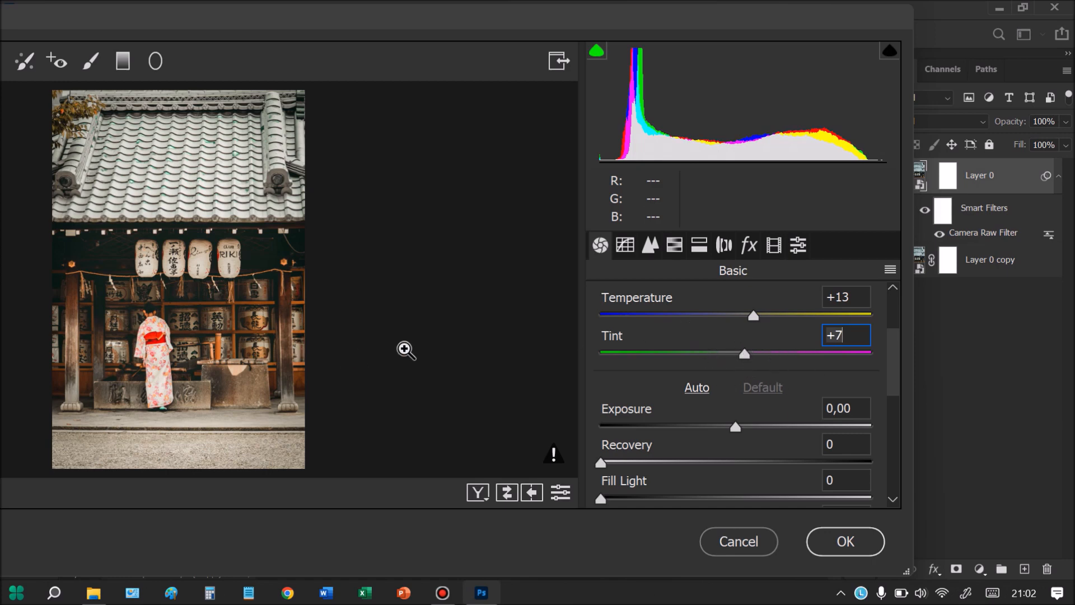
Step: Review the remaining Basic settings from Exposure to Saturation and the parametric and point tone curve settings
{"action": "left_click_drag", "start_coordinate": [892, 358], "coordinate": [895, 394]}
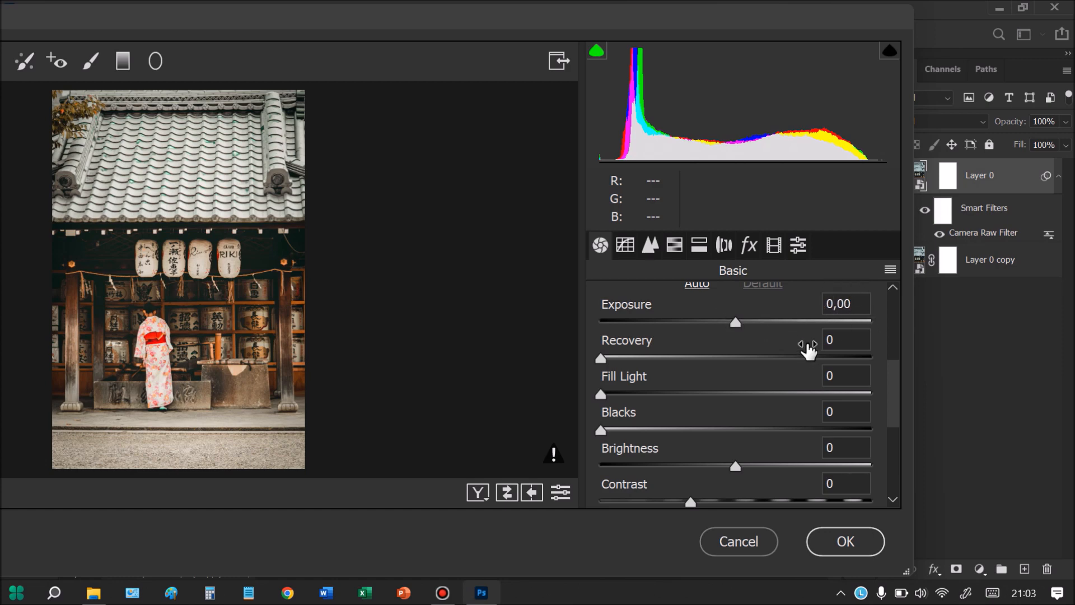
{"action": "scroll", "coordinate": [608, 350], "scroll_direction": "down", "scroll_amount": 1}
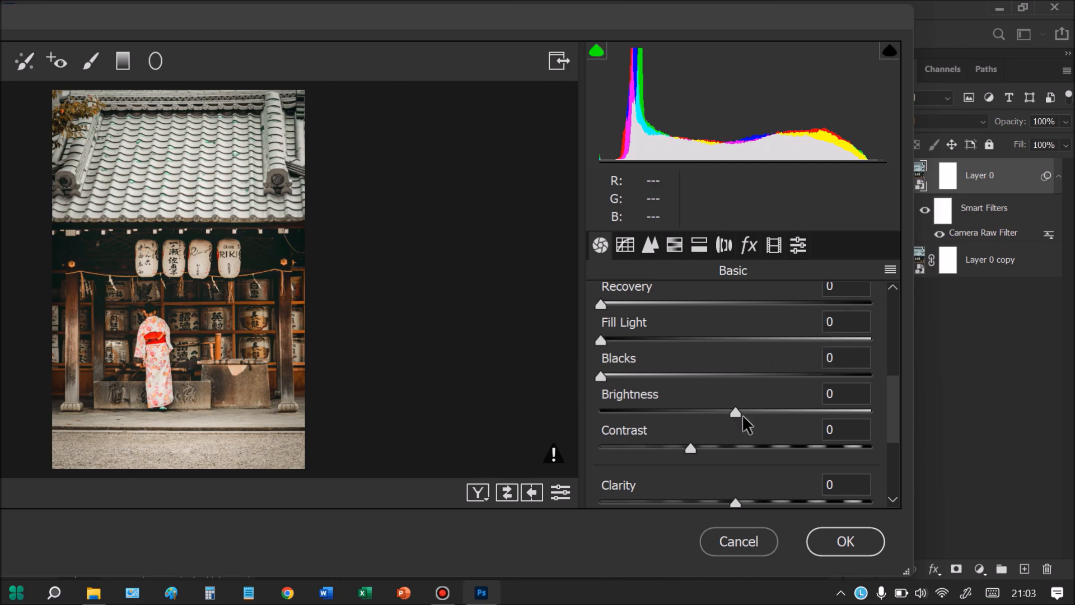
{"action": "left_click_drag", "start_coordinate": [896, 399], "coordinate": [893, 452]}
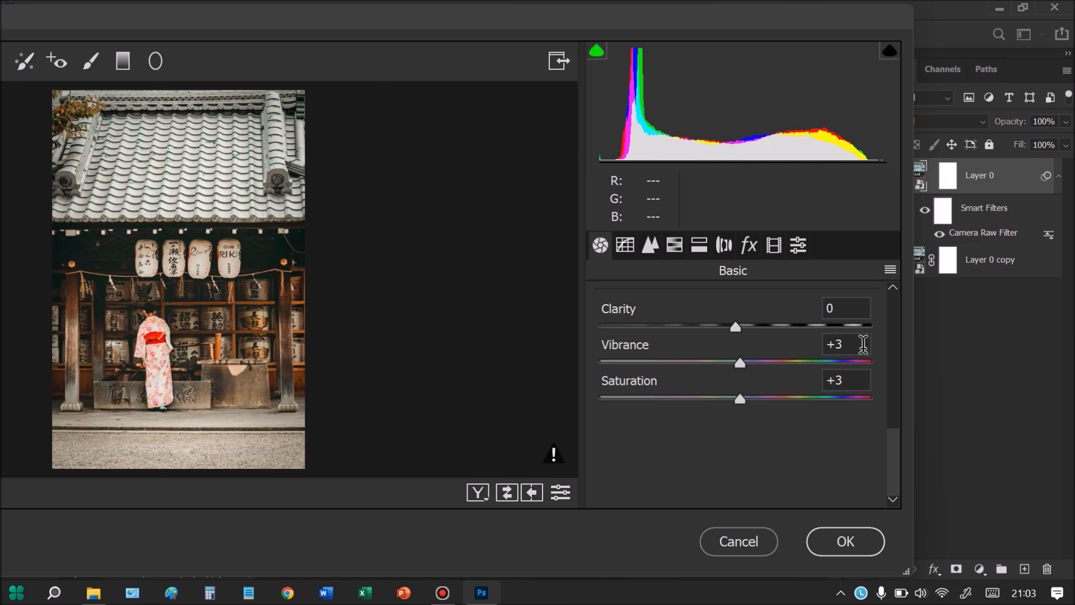
{"action": "left_click", "coordinate": [625, 247]}
{"action": "left_click_drag", "start_coordinate": [894, 358], "coordinate": [893, 474]}
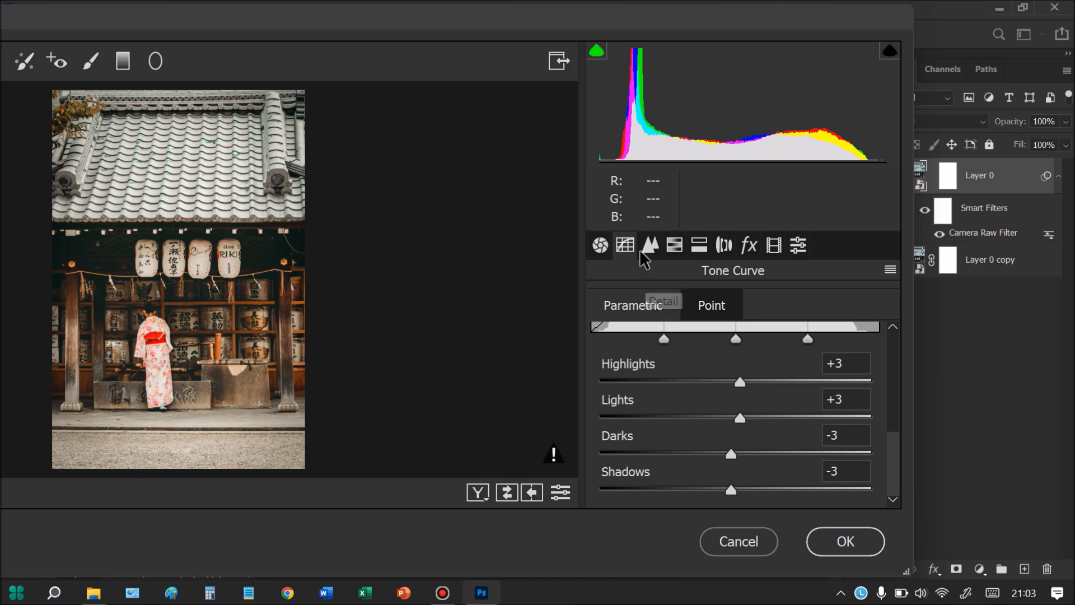
{"action": "left_click", "coordinate": [726, 308]}
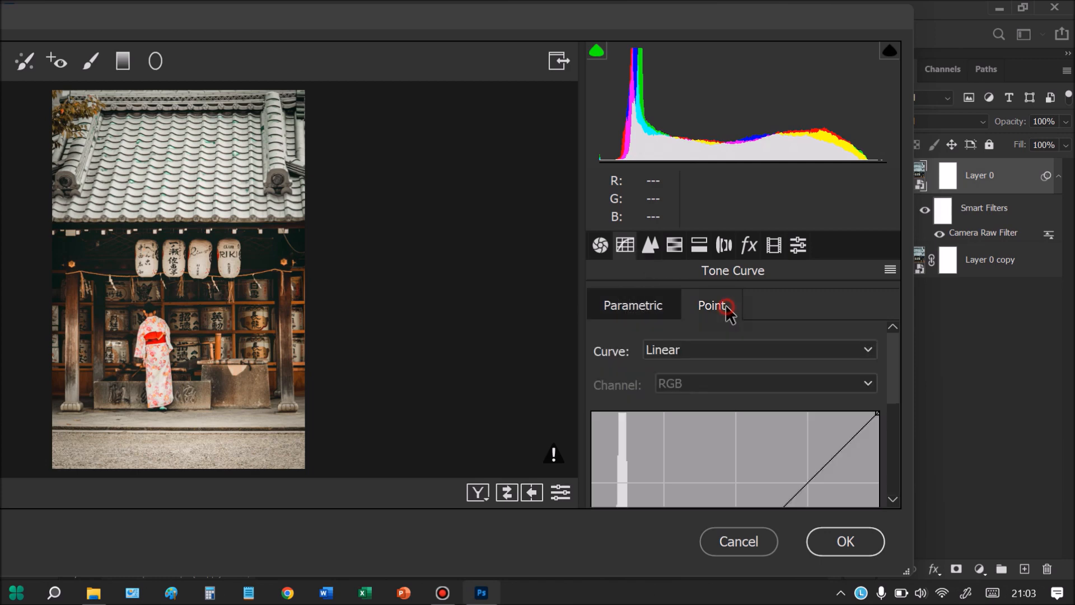
{"action": "left_click_drag", "start_coordinate": [894, 376], "coordinate": [892, 496]}
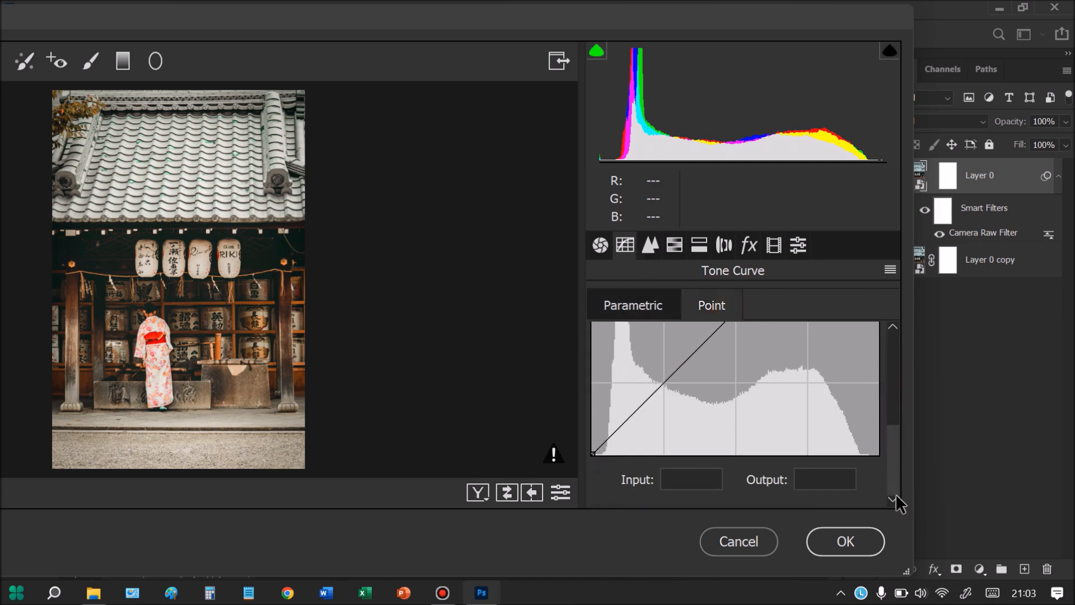
{"action": "left_click_drag", "start_coordinate": [892, 448], "coordinate": [859, 307]}
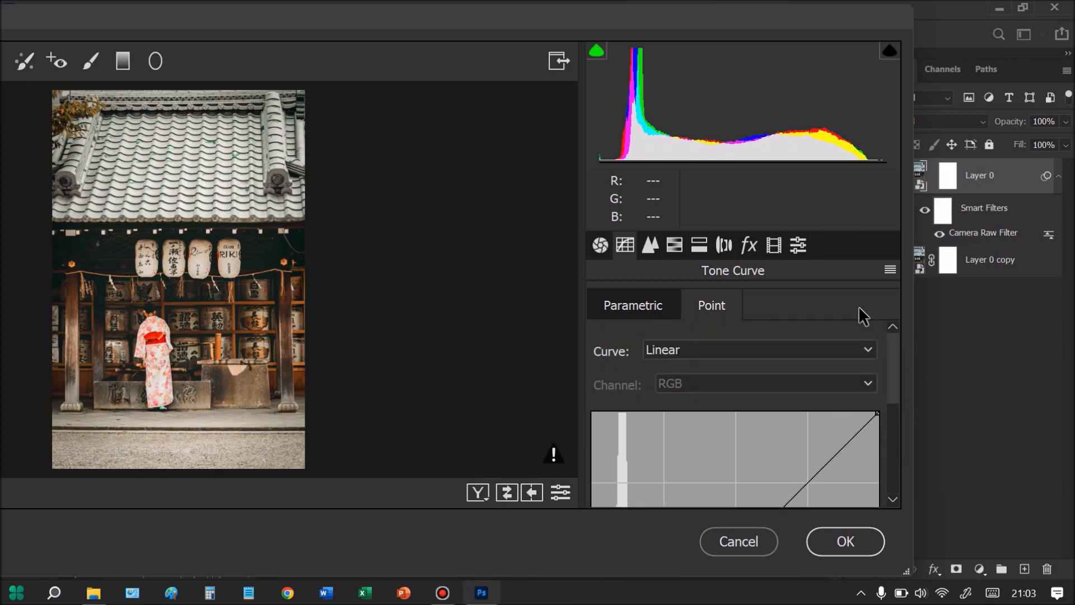
{"action": "left_click", "coordinate": [630, 305]}
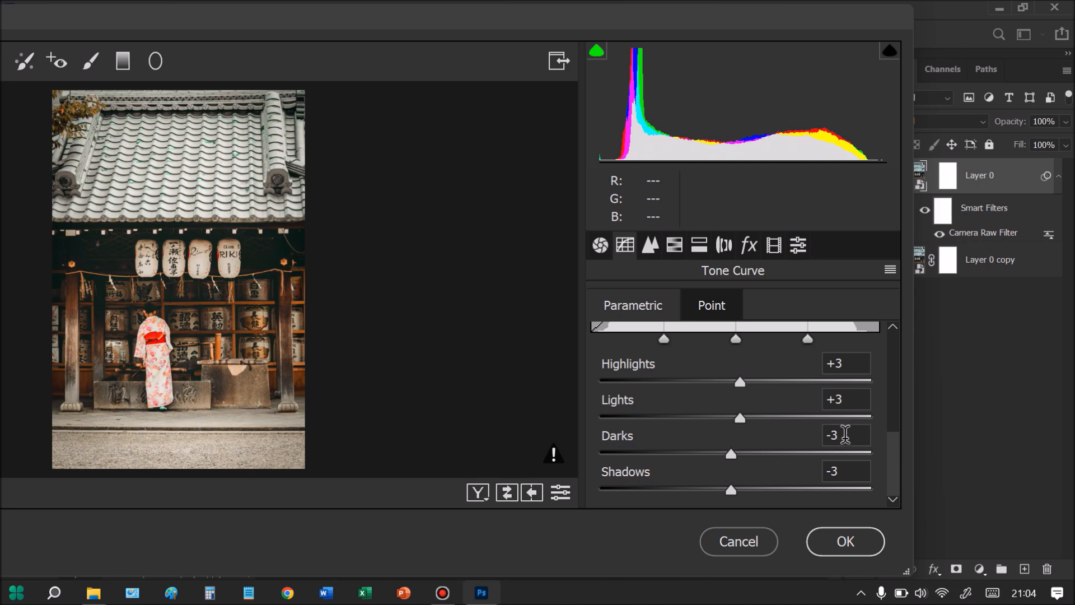
Step: Try a sharpening Amount of 123 on the photo, return it to 1, and review the other Detail settings
{"action": "left_click", "coordinate": [656, 248]}
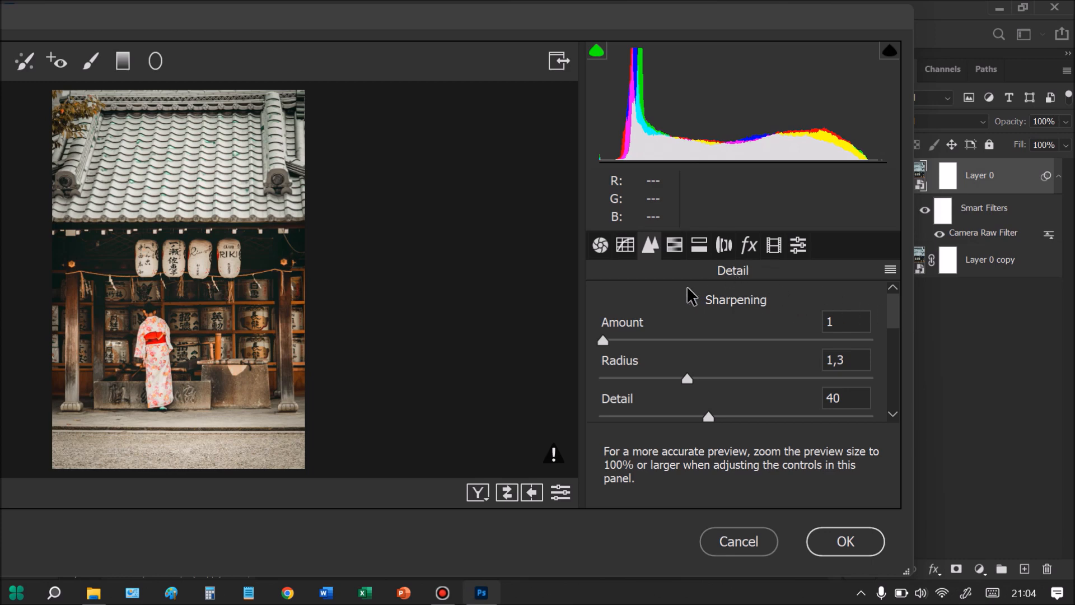
{"action": "left_click", "coordinate": [253, 300]}
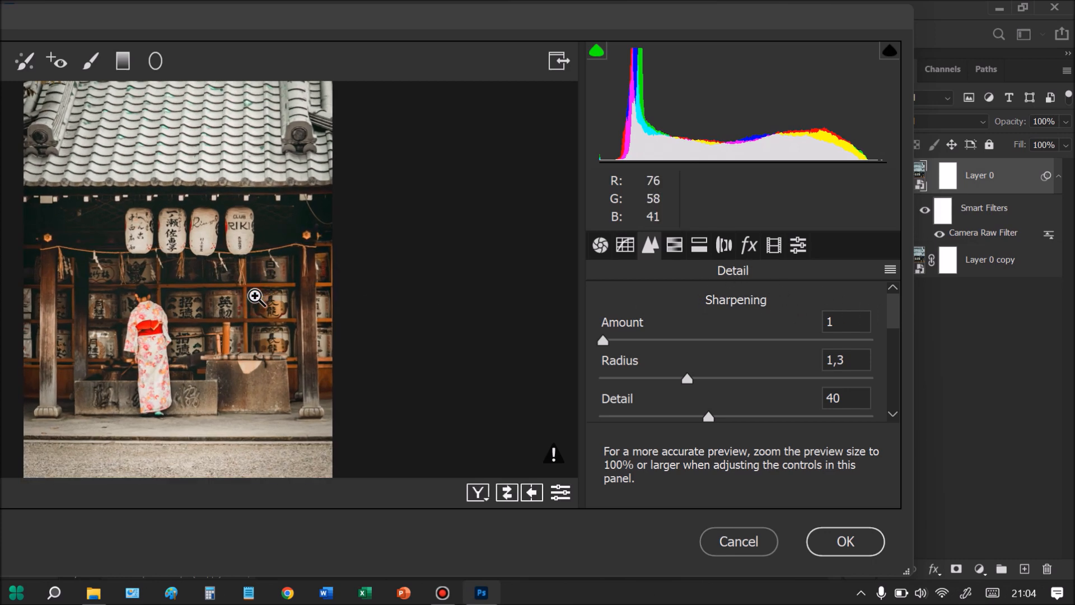
{"action": "left_click", "coordinate": [166, 288]}
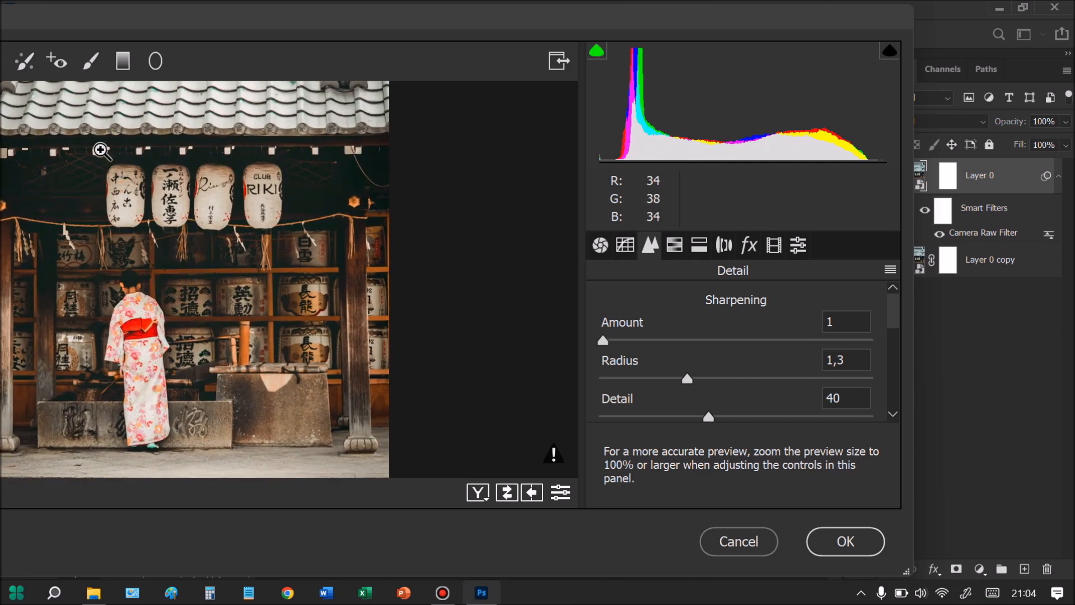
{"action": "double_click", "coordinate": [342, 23]}
{"action": "left_click", "coordinate": [29, 63]}
{"action": "left_click_drag", "start_coordinate": [377, 242], "coordinate": [417, 213]}
{"action": "left_click_drag", "start_coordinate": [672, 29], "coordinate": [547, 21]}
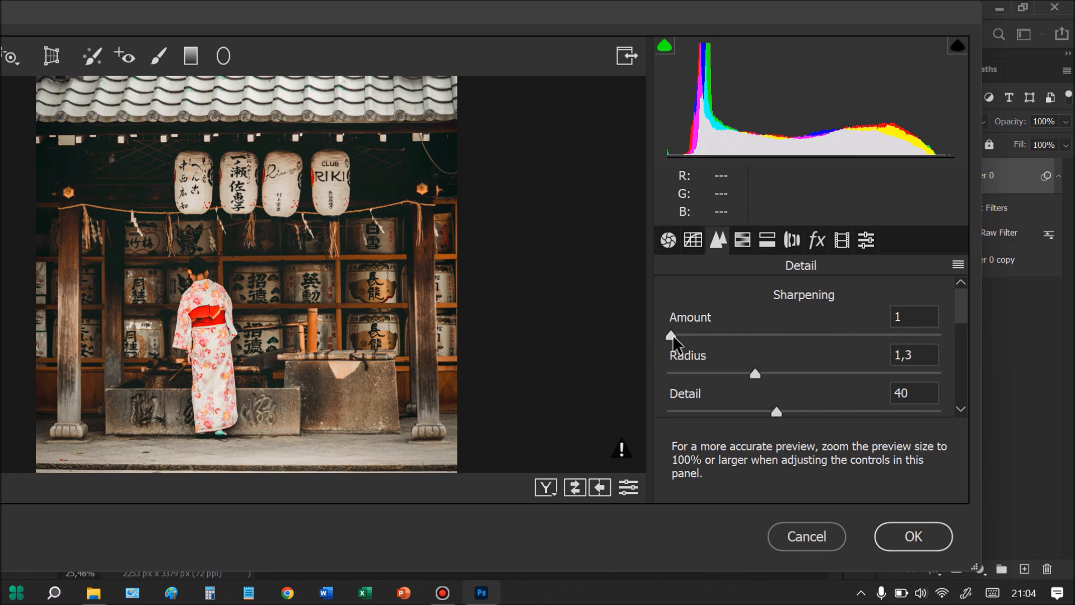
{"action": "left_click_drag", "start_coordinate": [681, 333], "coordinate": [874, 336]}
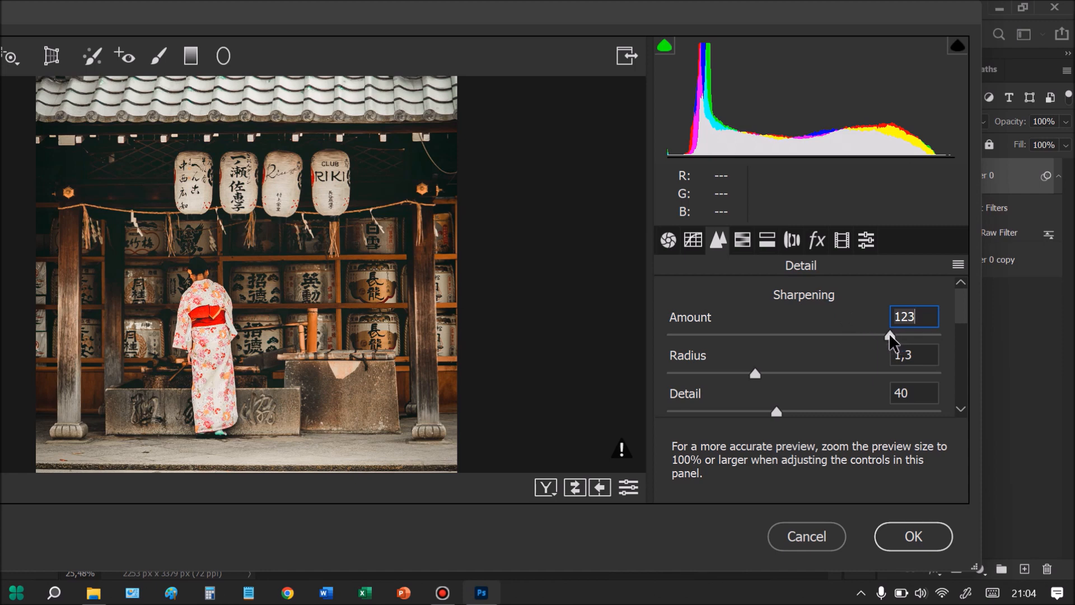
{"action": "left_click_drag", "start_coordinate": [889, 333], "coordinate": [656, 338]}
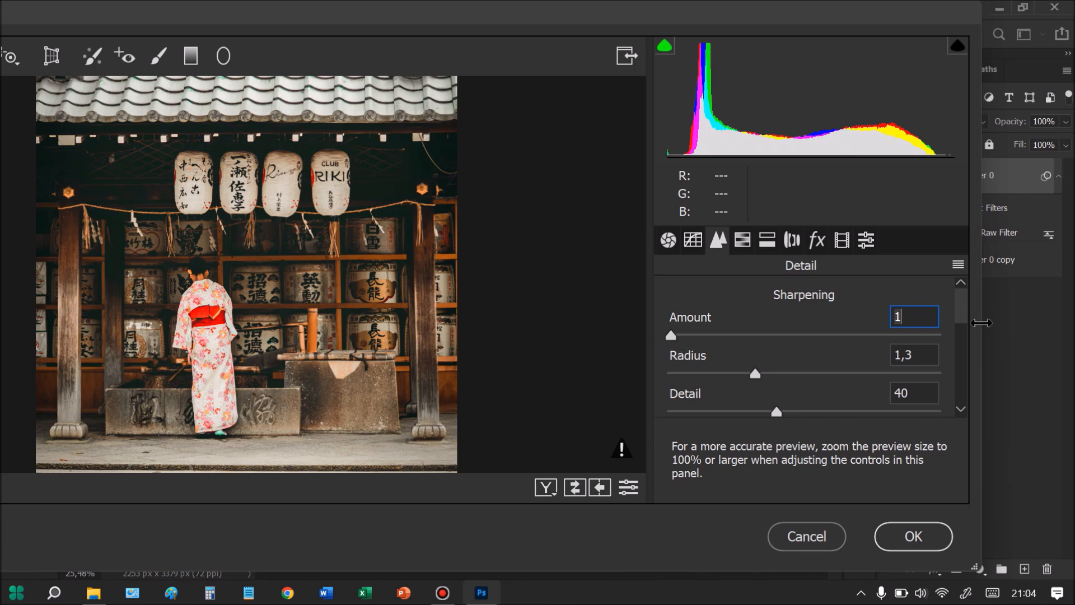
{"action": "left_click_drag", "start_coordinate": [963, 309], "coordinate": [963, 319]}
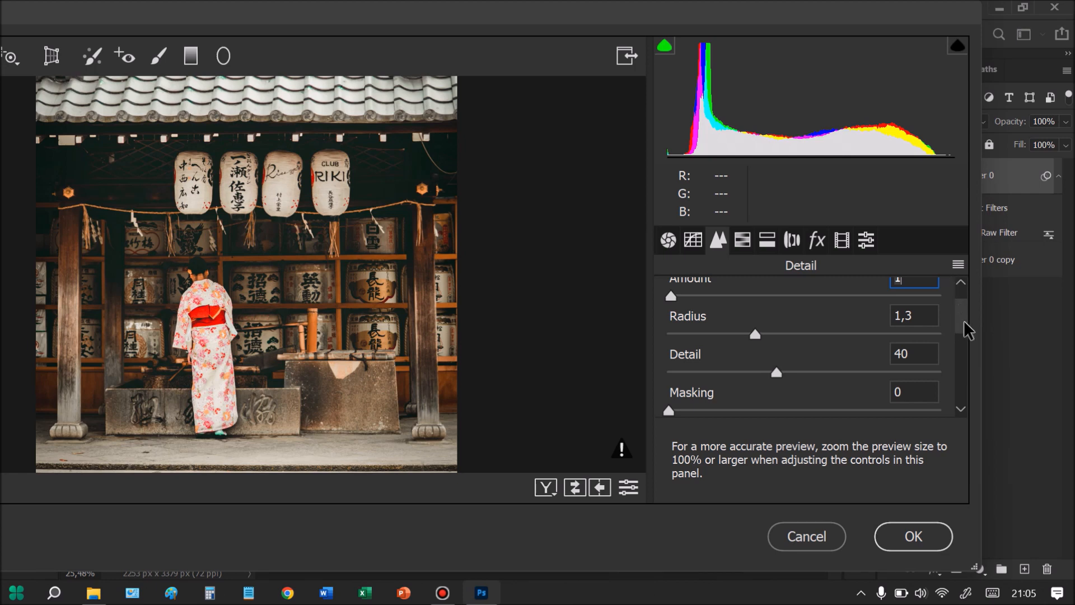
{"action": "left_click_drag", "start_coordinate": [963, 320], "coordinate": [962, 382]}
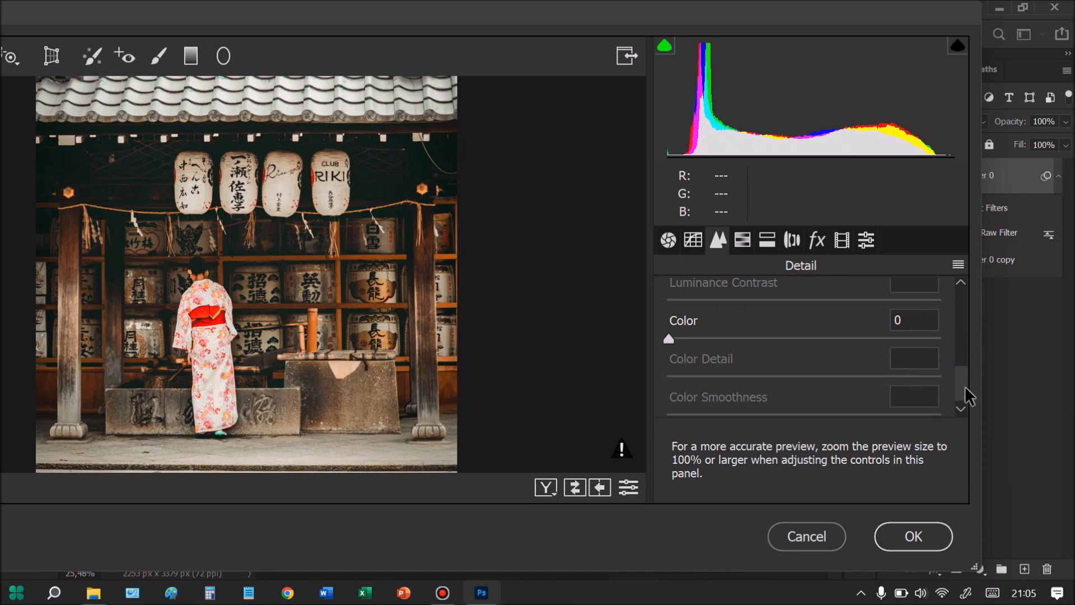
{"action": "scroll", "coordinate": [965, 385], "scroll_direction": "down", "scroll_amount": 1}
Step: Try a Reds hue of +100 in the HSL adjustments and return it to -100
{"action": "left_click", "coordinate": [744, 242]}
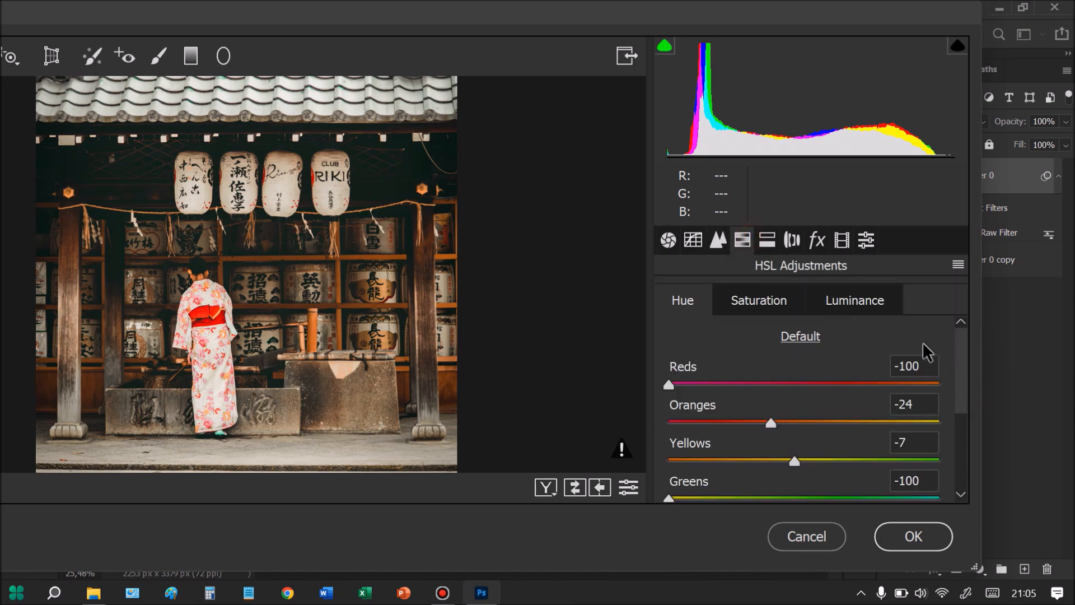
{"action": "mouse_move", "coordinate": [959, 348]}
{"action": "left_mouse_down"}
{"action": "mouse_move", "coordinate": [969, 375]}
{"action": "mouse_move", "coordinate": [971, 335]}
{"action": "left_mouse_up"}
{"action": "left_click_drag", "start_coordinate": [670, 382], "coordinate": [987, 372]}
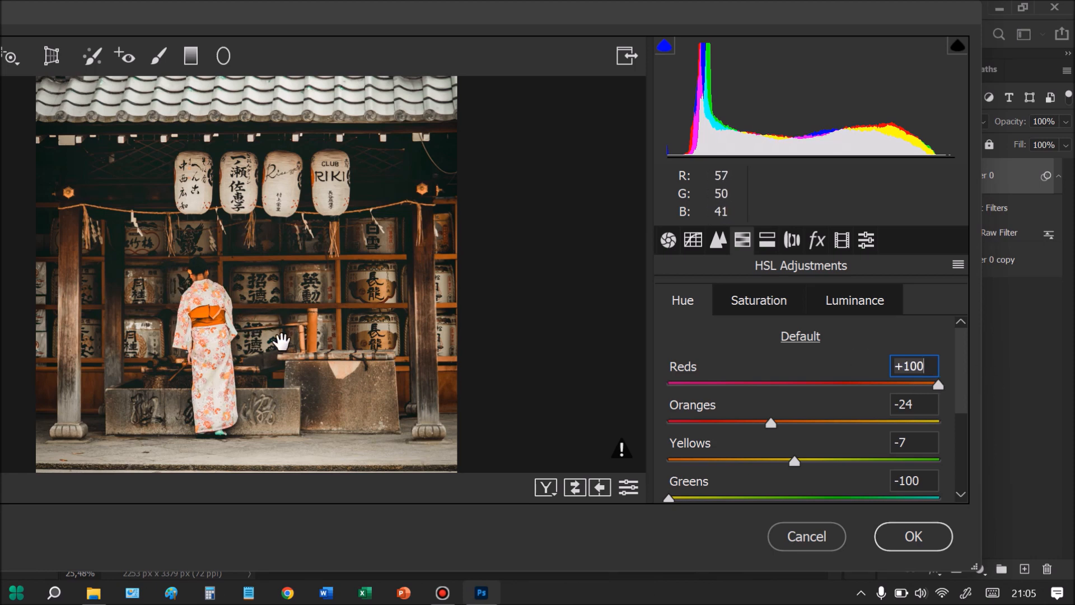
{"action": "left_click_drag", "start_coordinate": [937, 384], "coordinate": [651, 385]}
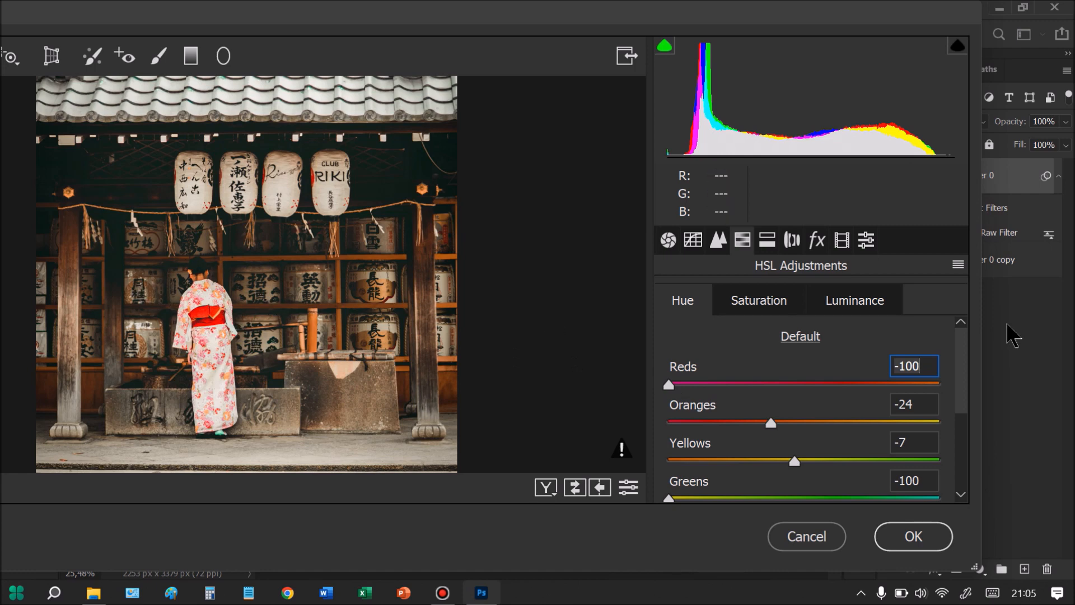
Step: Try an Oranges hue of -100 in the HSL adjustments and return it to -24
{"action": "left_click_drag", "start_coordinate": [963, 362], "coordinate": [965, 389]}
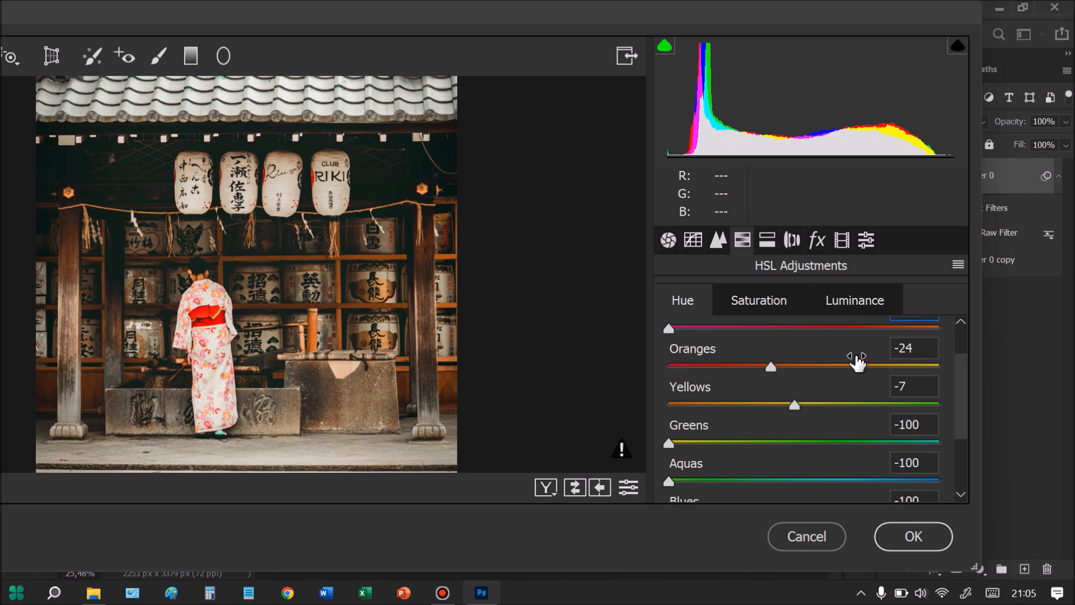
{"action": "left_click_drag", "start_coordinate": [771, 364], "coordinate": [586, 366]}
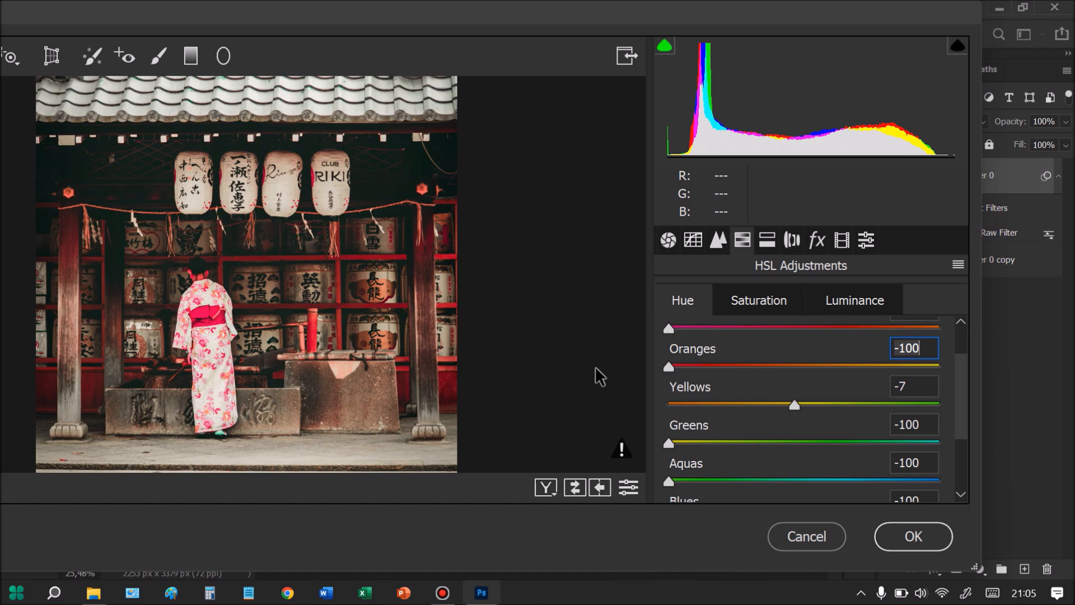
{"action": "left_click_drag", "start_coordinate": [601, 366], "coordinate": [771, 366]}
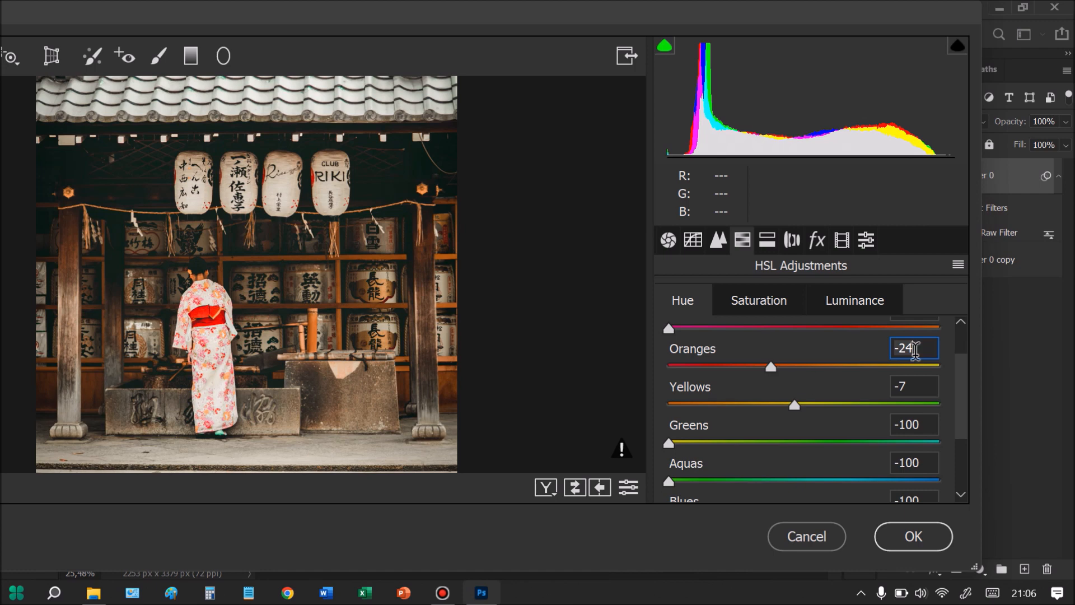
Step: Try a Yellows hue of -100 in the HSL adjustments and return it to -7
{"action": "scroll", "coordinate": [969, 378], "scroll_direction": "down", "scroll_amount": 1}
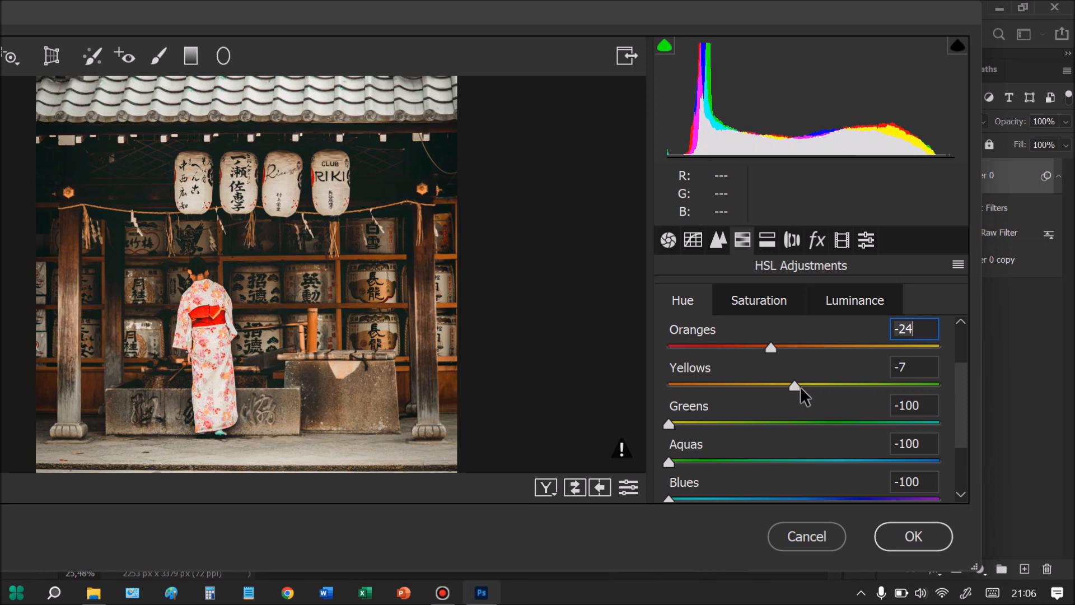
{"action": "left_click_drag", "start_coordinate": [795, 384], "coordinate": [610, 386]}
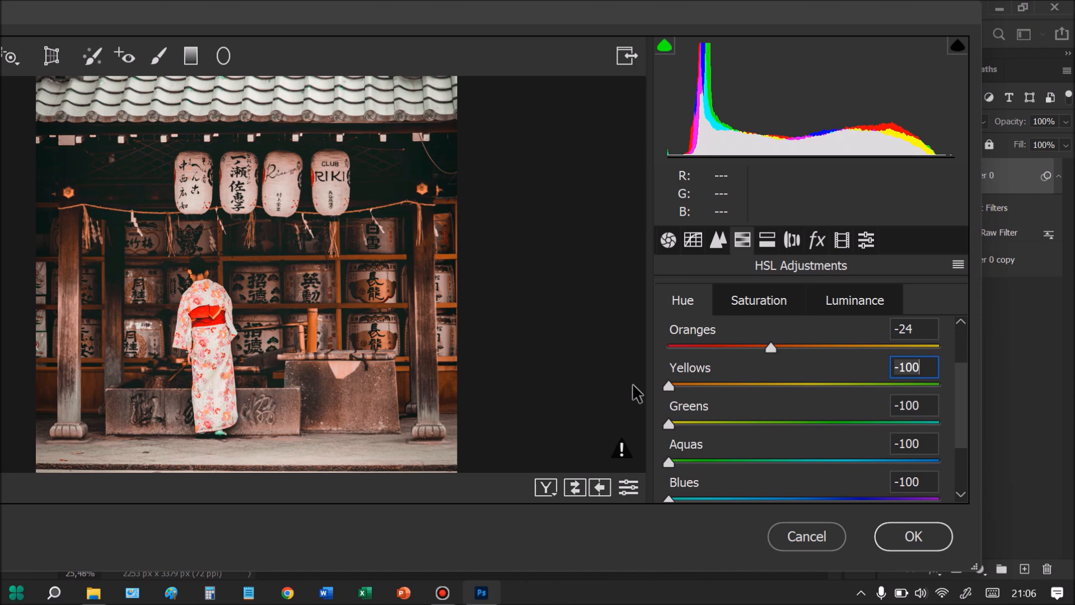
{"action": "left_click_drag", "start_coordinate": [668, 385], "coordinate": [794, 379]}
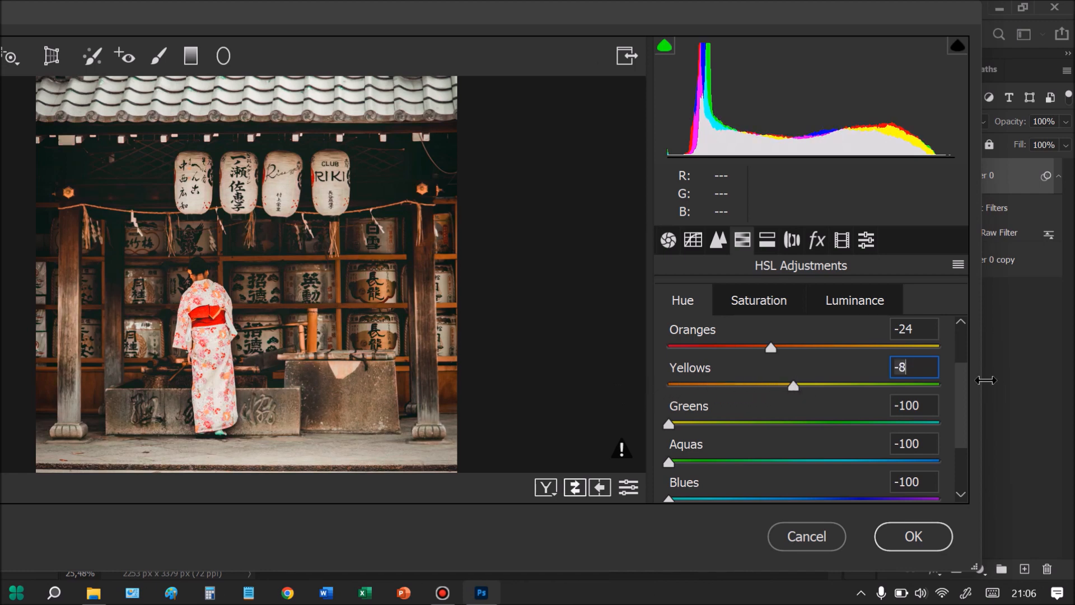
{"action": "left_click_drag", "start_coordinate": [794, 383], "coordinate": [795, 383]}
Step: Examine the temple photo from roof to ground in the preview and review the Greens to Magentas hue settings
{"action": "left_click_drag", "start_coordinate": [960, 393], "coordinate": [959, 414]}
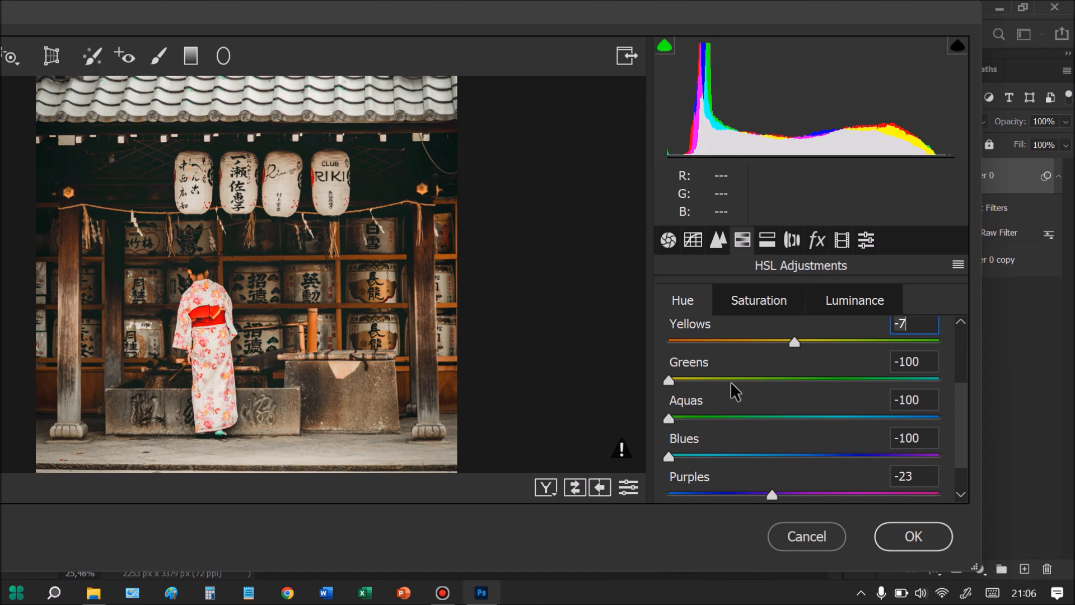
{"action": "left_click_drag", "start_coordinate": [487, 17], "coordinate": [717, 26]}
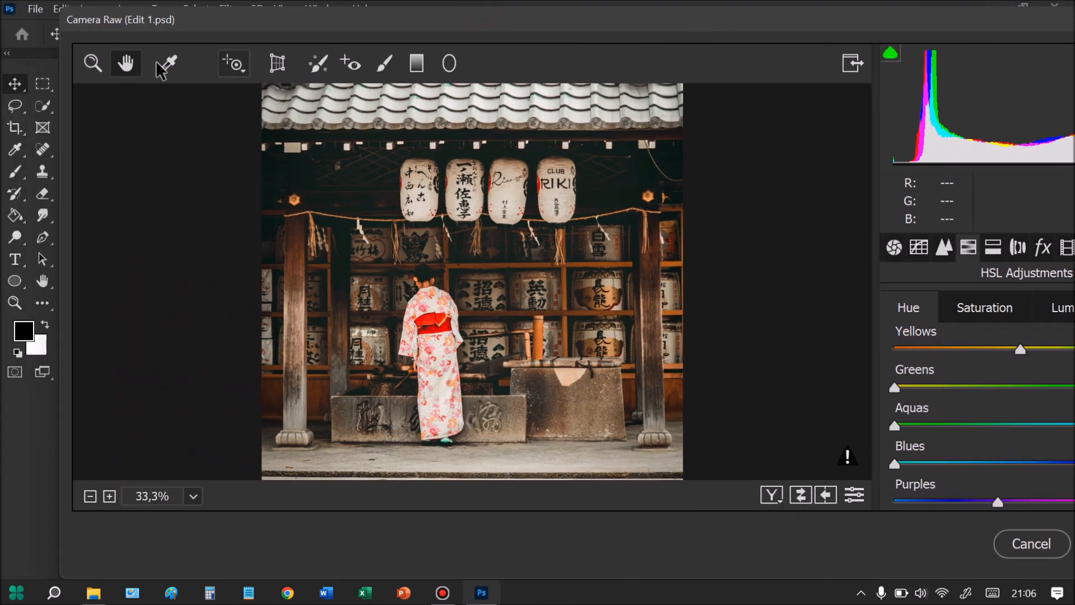
{"action": "left_click_drag", "start_coordinate": [533, 173], "coordinate": [542, 380]}
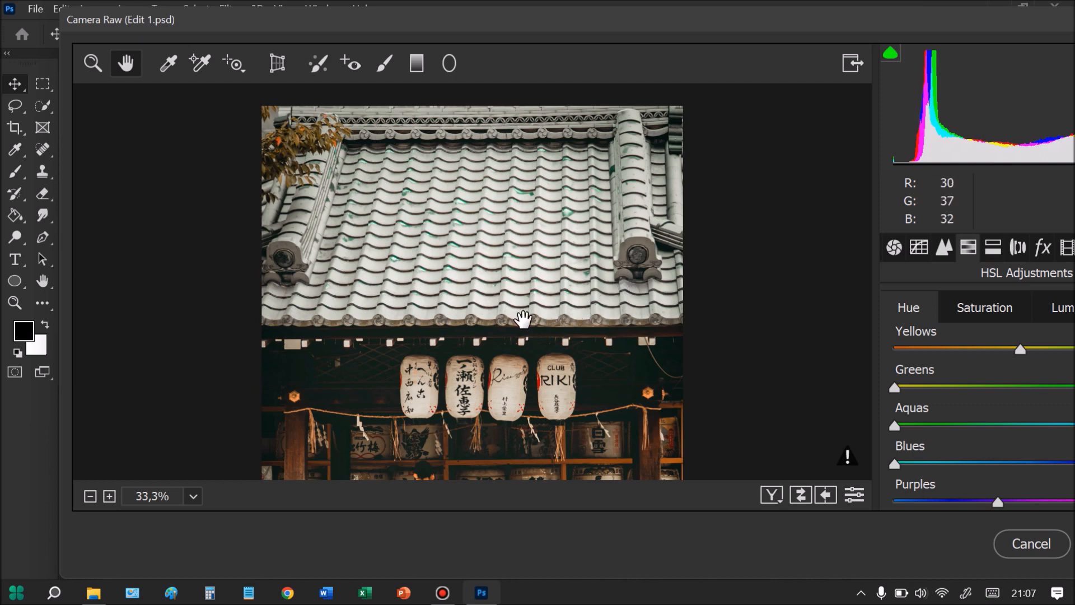
{"action": "scroll", "coordinate": [547, 377], "scroll_direction": "down", "scroll_amount": 5}
{"action": "scroll", "coordinate": [547, 379], "scroll_direction": "down", "scroll_amount": 3}
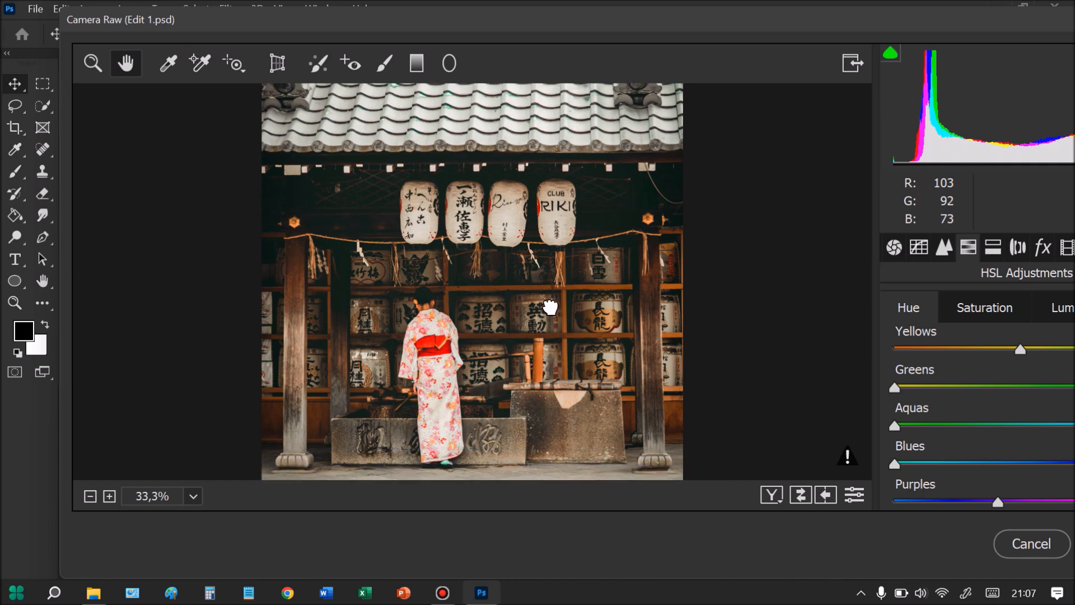
{"action": "scroll", "coordinate": [562, 296], "scroll_direction": "up", "scroll_amount": 1}
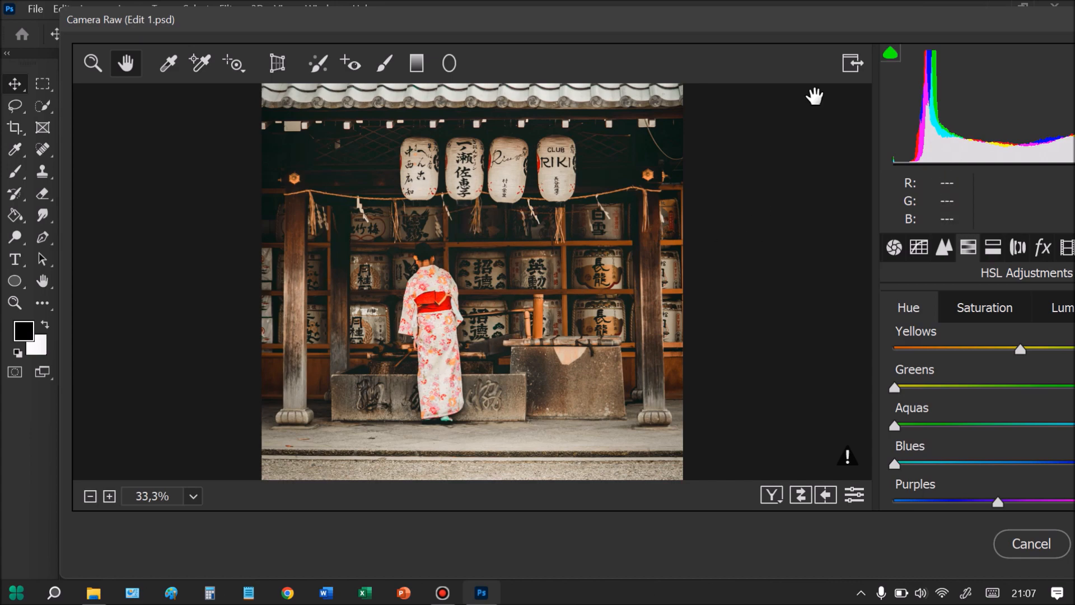
{"action": "left_click_drag", "start_coordinate": [811, 32], "coordinate": [528, 34]}
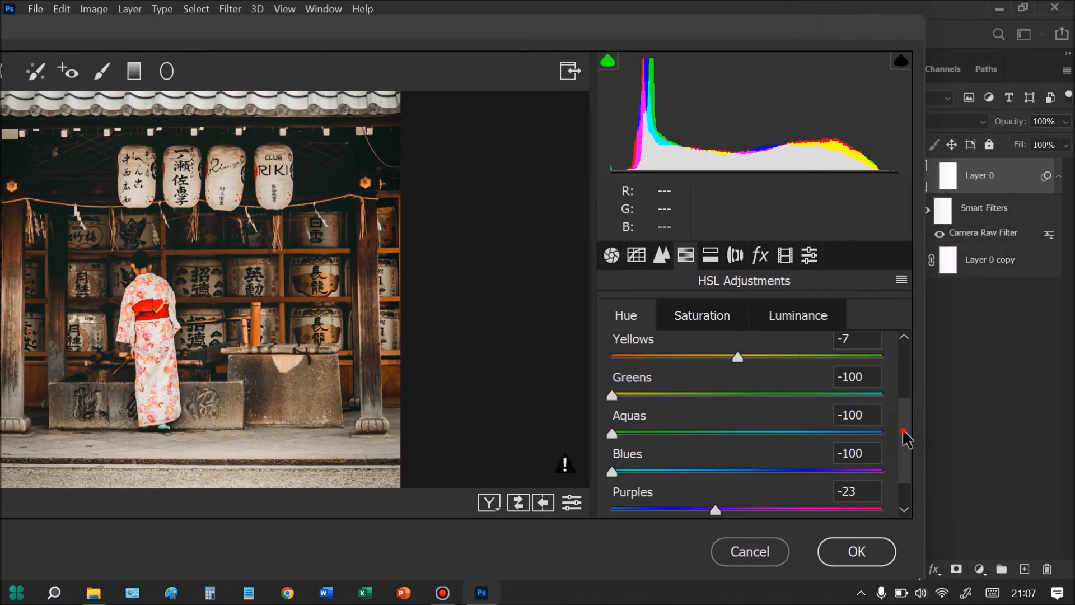
{"action": "scroll", "coordinate": [902, 427], "scroll_direction": "down", "scroll_amount": 2}
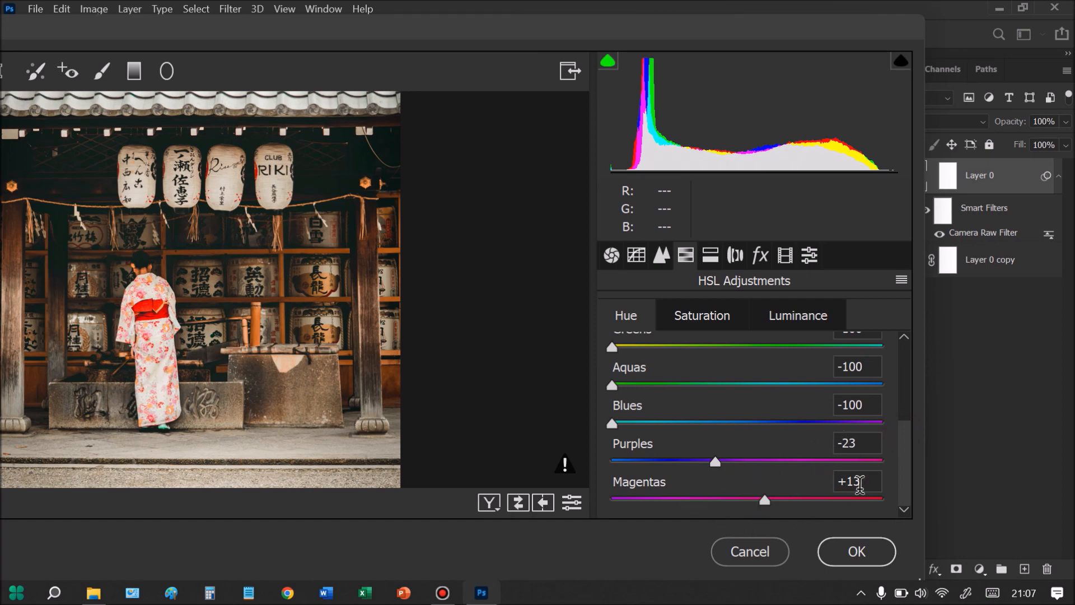
Step: Review the Saturation and Luminance settings of every color in the HSL adjustments
{"action": "left_click", "coordinate": [710, 320]}
{"action": "mouse_move", "coordinate": [904, 372]}
{"action": "left_mouse_down"}
{"action": "mouse_move", "coordinate": [909, 478]}
{"action": "mouse_move", "coordinate": [908, 355]}
{"action": "left_mouse_up"}
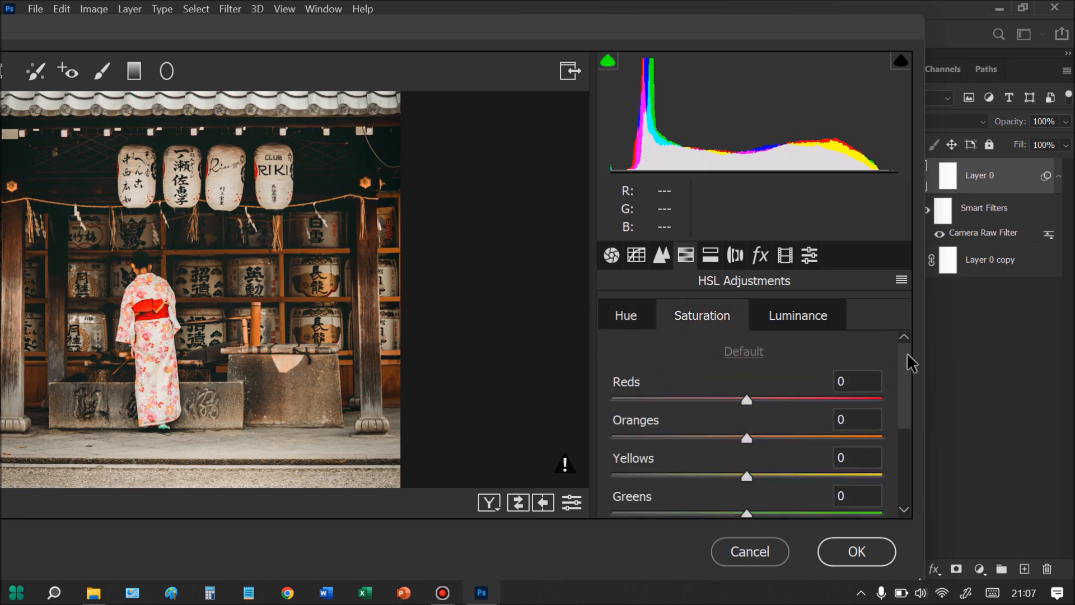
{"action": "left_click", "coordinate": [779, 322]}
{"action": "left_click_drag", "start_coordinate": [903, 400], "coordinate": [897, 525]}
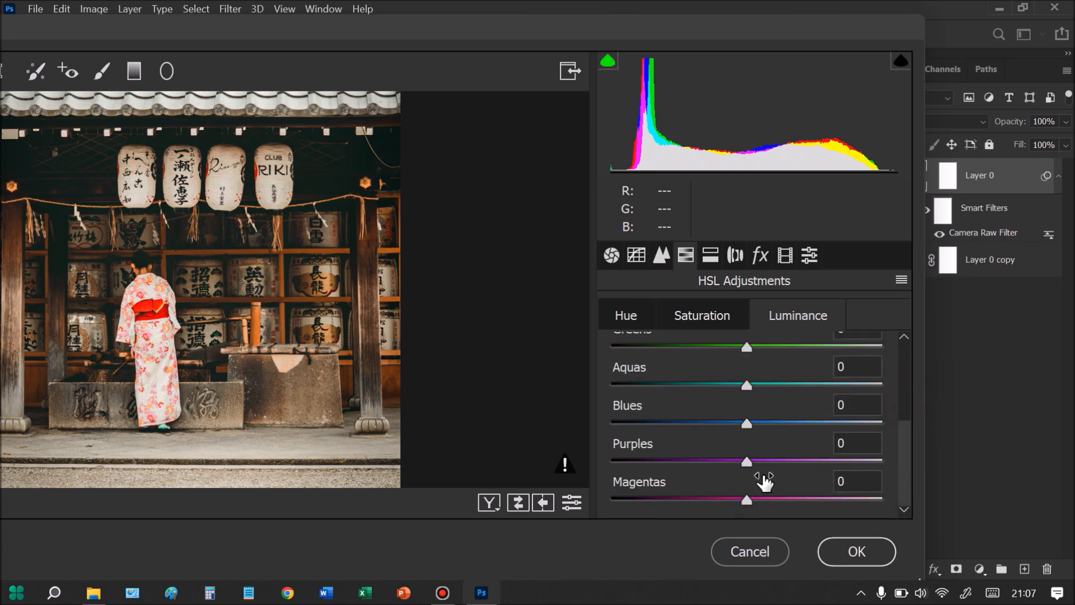
{"action": "left_click_drag", "start_coordinate": [910, 472], "coordinate": [904, 344]}
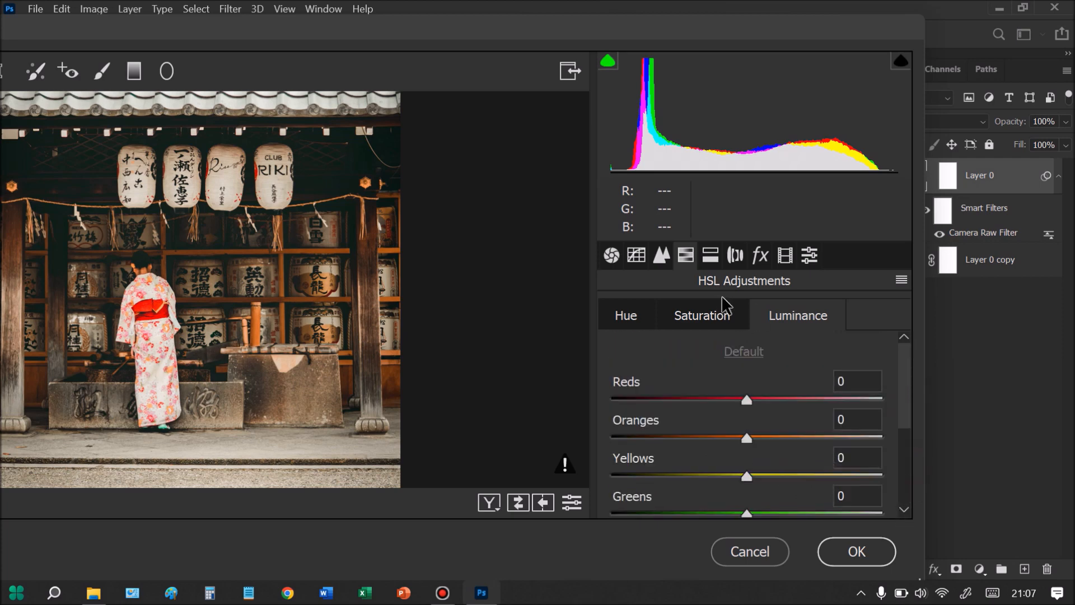
Step: Review the Split Toning settings for highlights and shadows and the Lens Corrections settings
{"action": "left_click", "coordinate": [710, 255]}
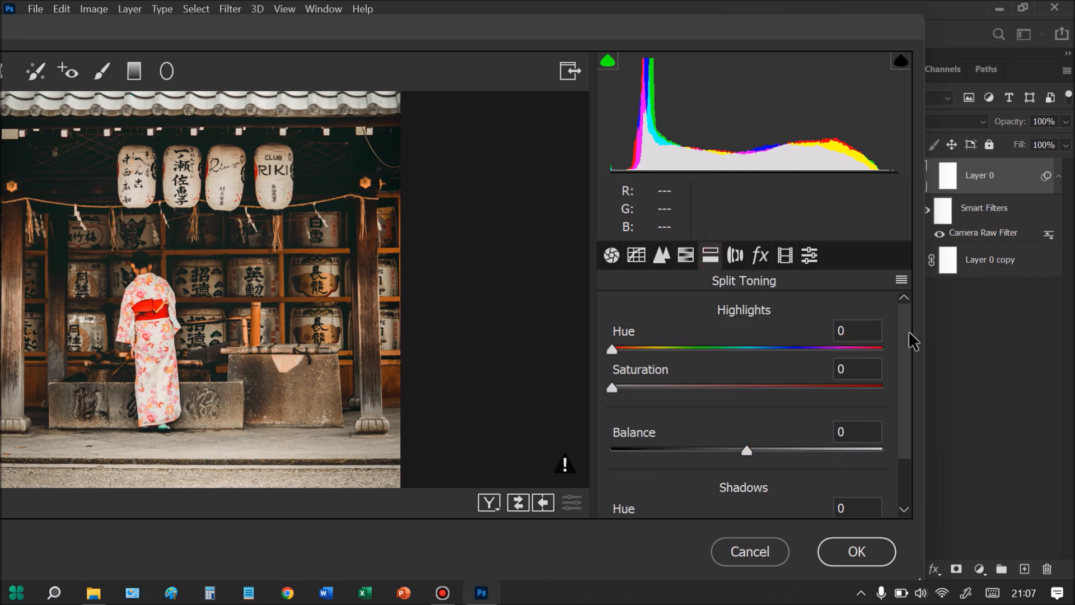
{"action": "left_click_drag", "start_coordinate": [905, 332], "coordinate": [906, 351]}
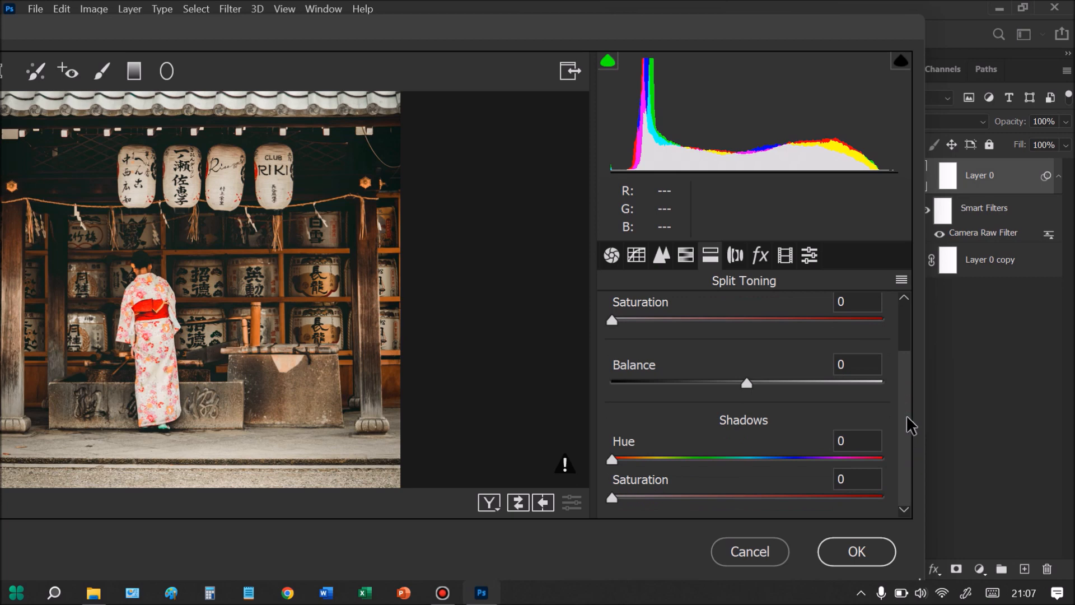
{"action": "left_click_drag", "start_coordinate": [906, 429], "coordinate": [917, 314]}
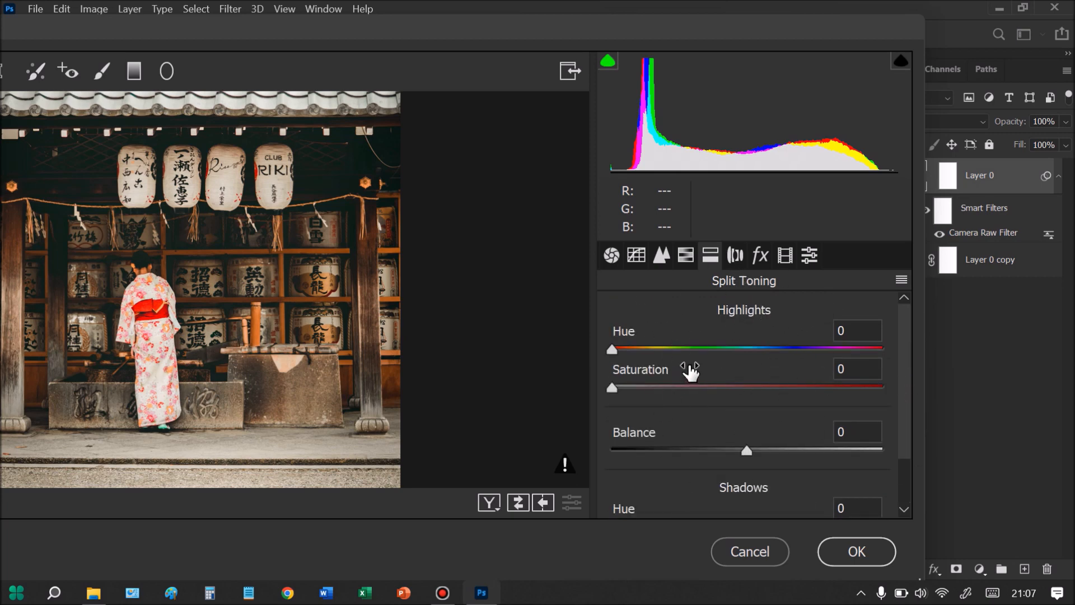
{"action": "left_click", "coordinate": [736, 254]}
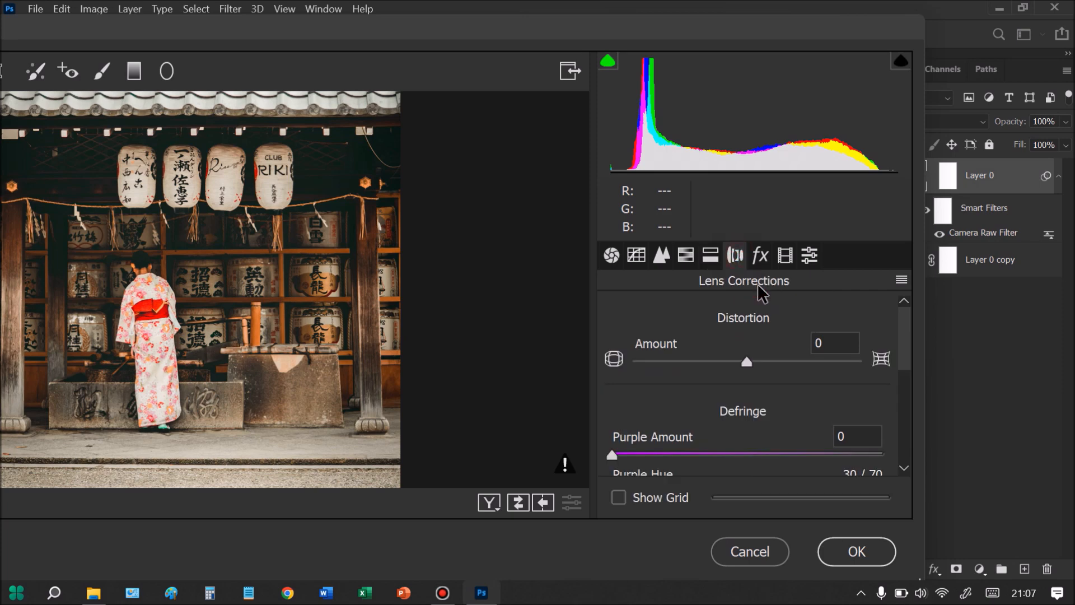
{"action": "left_click_drag", "start_coordinate": [909, 321], "coordinate": [913, 287]}
Step: Keep the post-crop vignette style on Highlight Priority, try a vignette Amount of -100 and return it to -28
{"action": "left_click", "coordinate": [756, 255]}
{"action": "left_click_drag", "start_coordinate": [901, 320], "coordinate": [912, 388]}
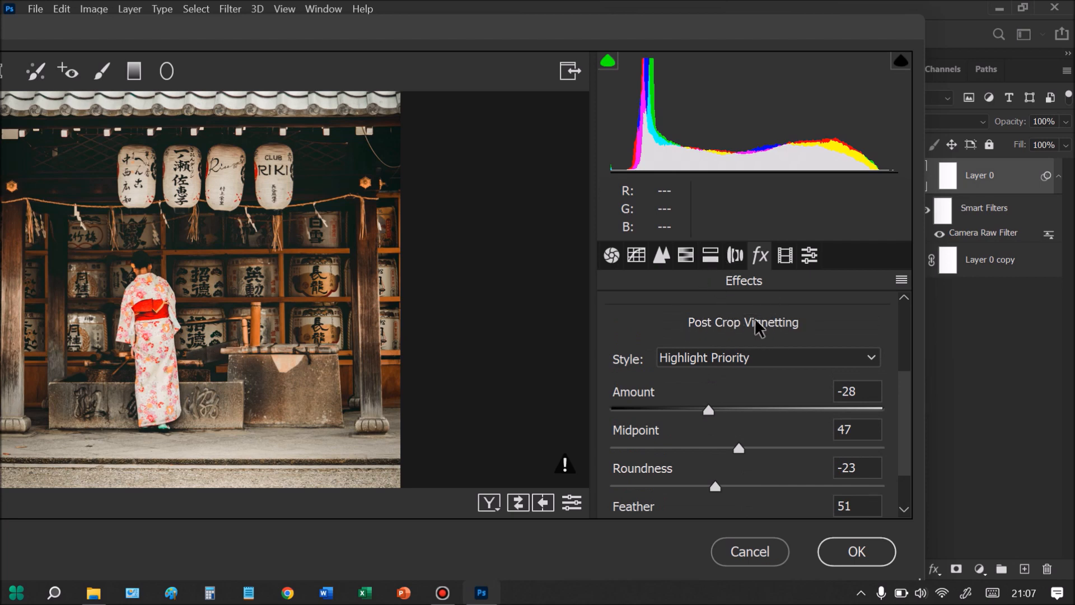
{"action": "left_click", "coordinate": [838, 358]}
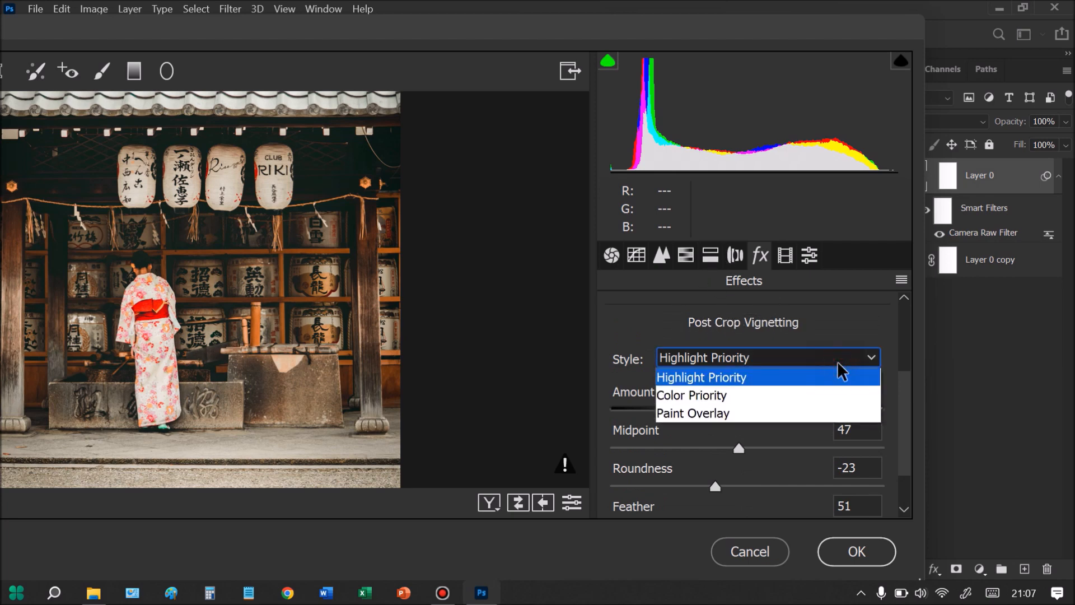
{"action": "left_click", "coordinate": [700, 379]}
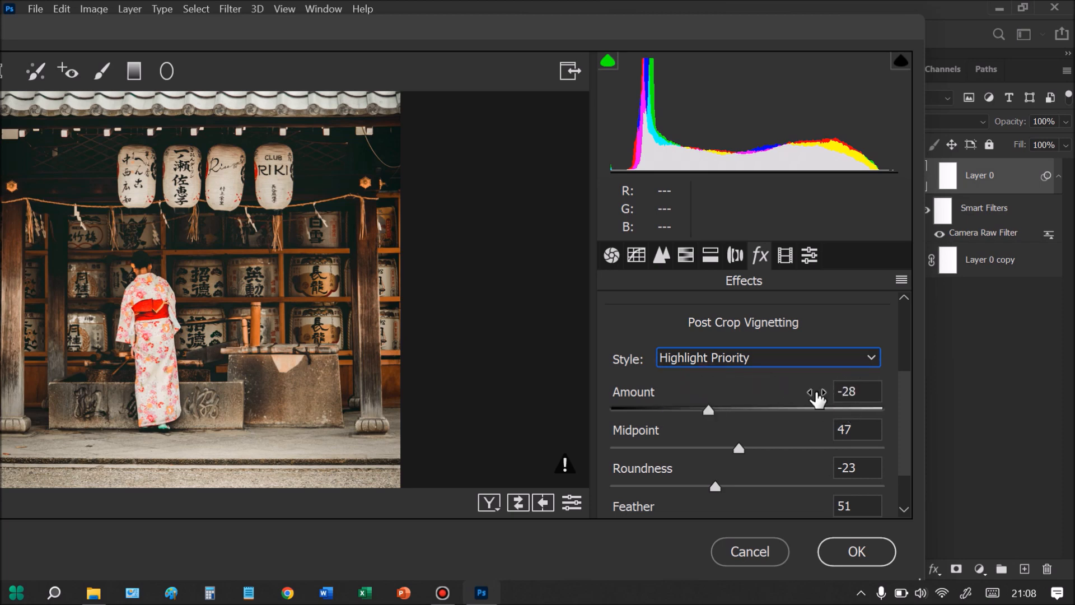
{"action": "left_click_drag", "start_coordinate": [707, 406], "coordinate": [594, 421]}
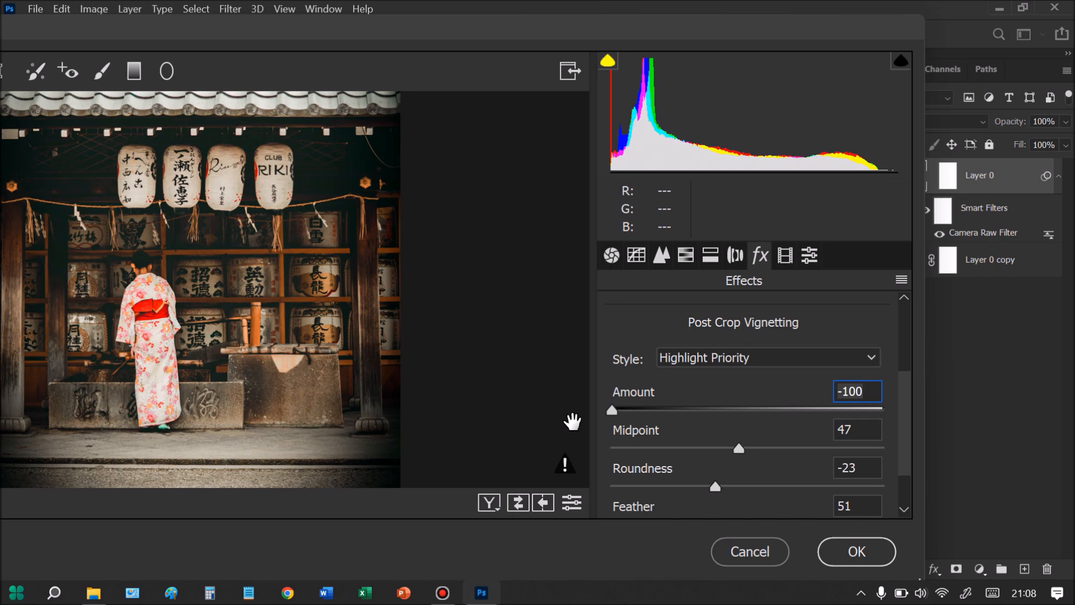
{"action": "left_click_drag", "start_coordinate": [615, 412], "coordinate": [710, 406]}
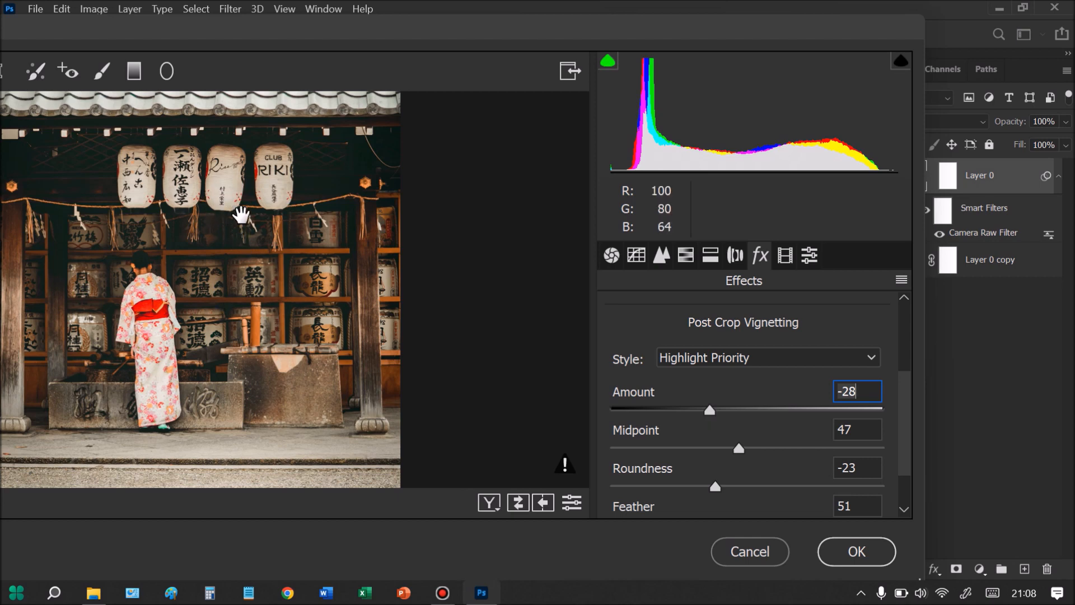
Step: Keep the vignette Roundness at -23, try a Feather of 0 and set the Feather to 50
{"action": "left_click", "coordinate": [478, 5]}
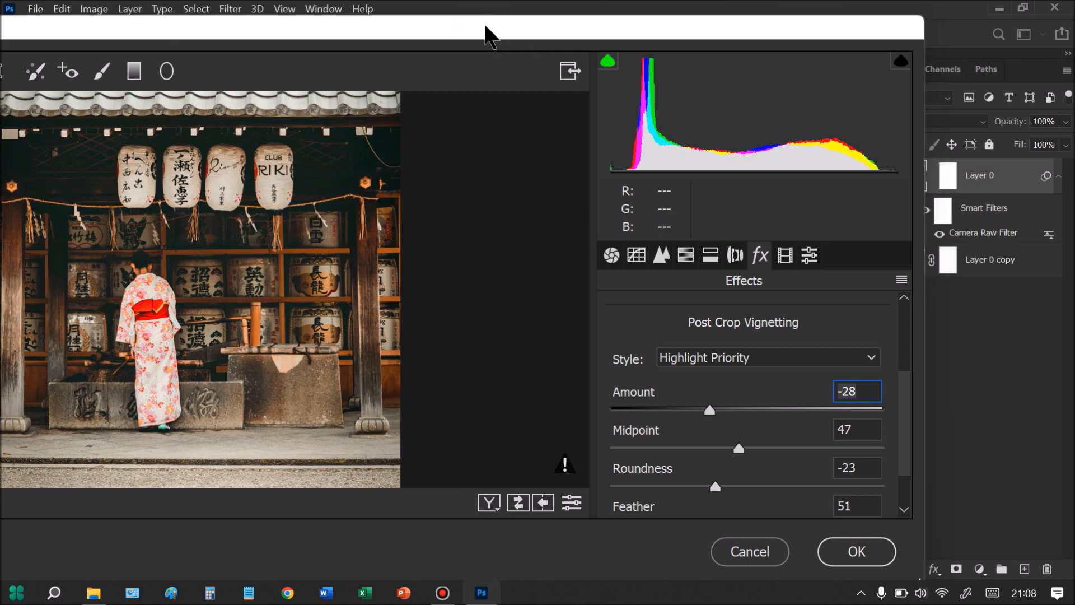
{"action": "left_click_drag", "start_coordinate": [420, 31], "coordinate": [496, 42]}
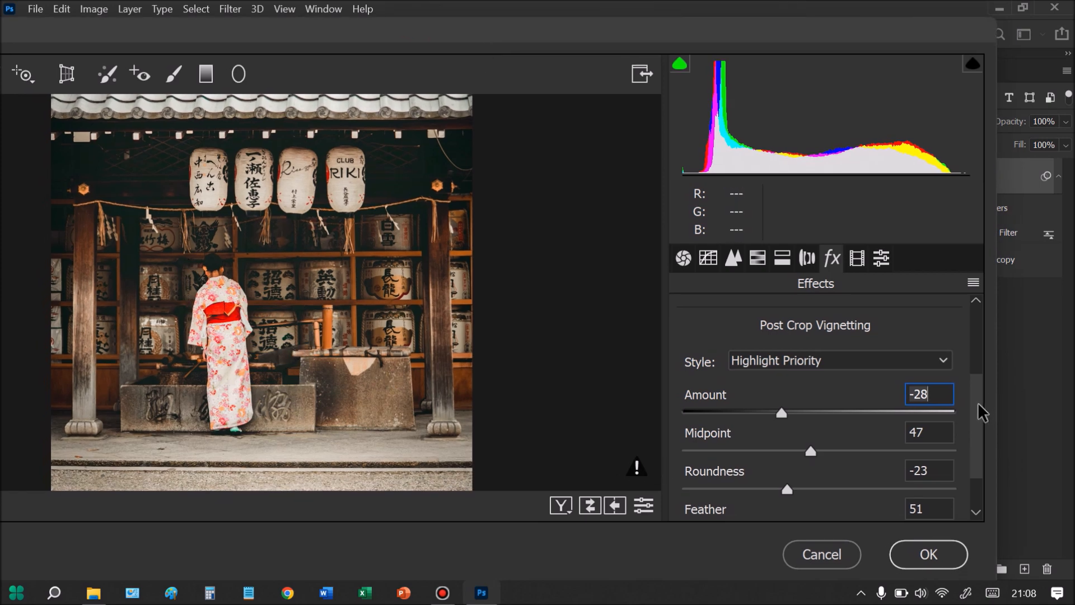
{"action": "scroll", "coordinate": [982, 414], "scroll_direction": "down", "scroll_amount": 2}
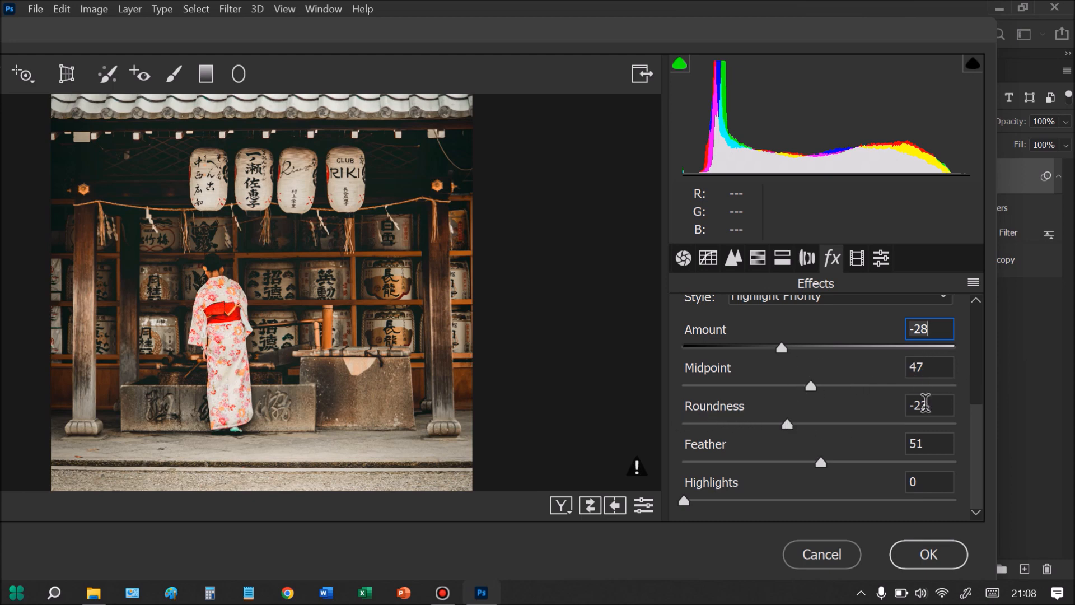
{"action": "mouse_move", "coordinate": [787, 422]}
{"action": "left_mouse_down"}
{"action": "mouse_move", "coordinate": [698, 425]}
{"action": "mouse_move", "coordinate": [842, 423]}
{"action": "mouse_move", "coordinate": [788, 421]}
{"action": "left_mouse_up"}
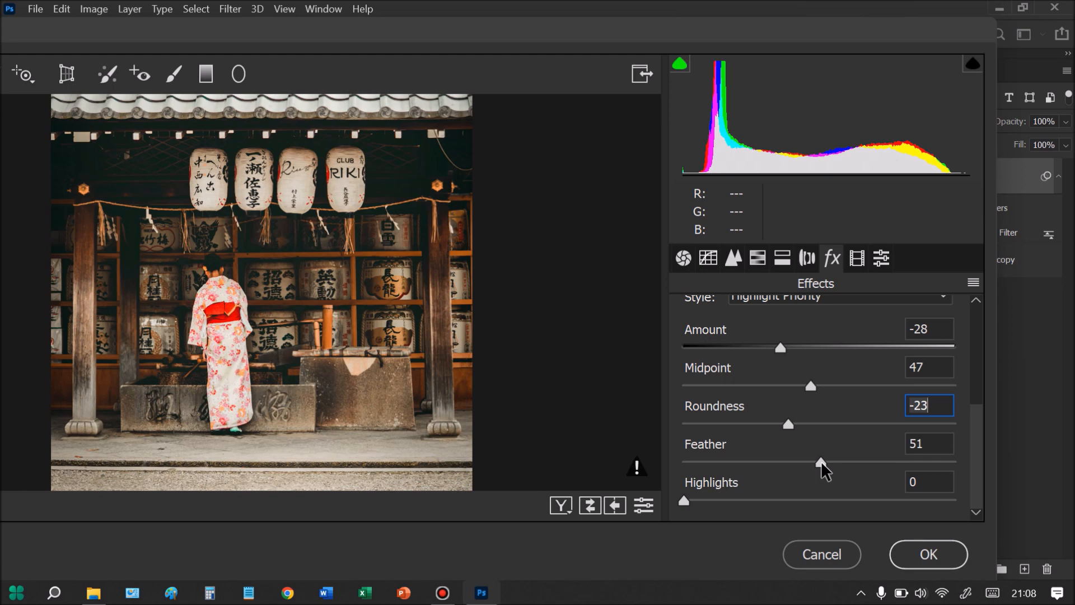
{"action": "left_click_drag", "start_coordinate": [821, 461], "coordinate": [666, 462]}
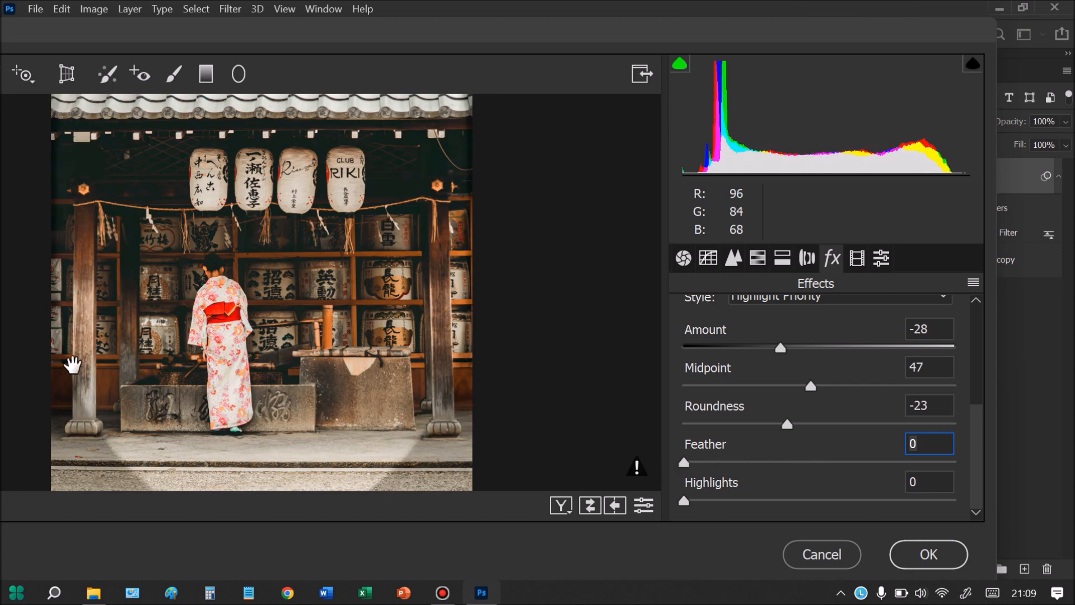
{"action": "left_click_drag", "start_coordinate": [688, 460], "coordinate": [822, 460]}
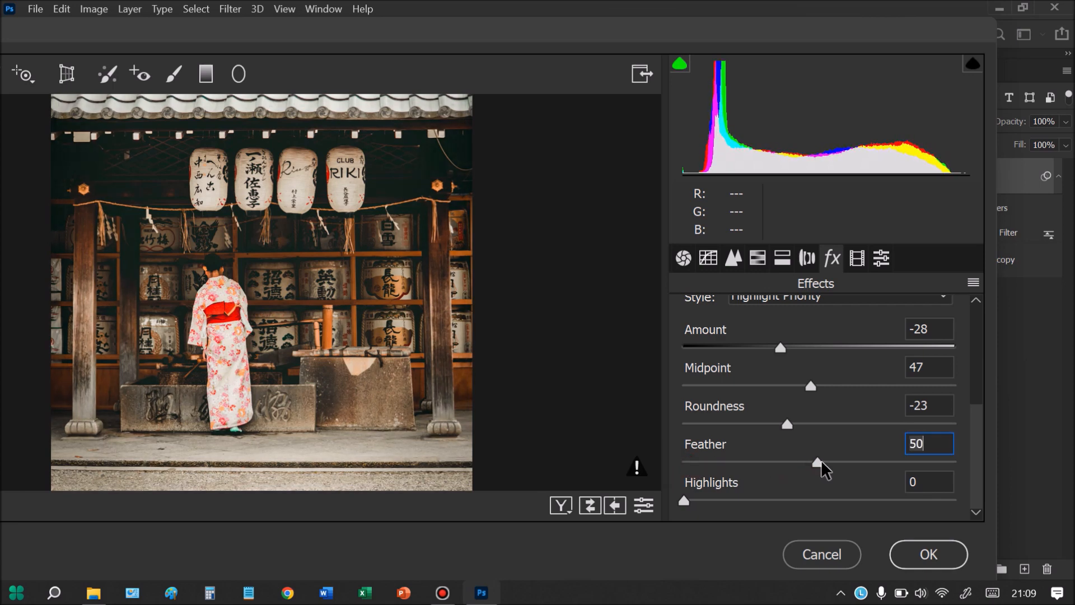
{"action": "left_click_drag", "start_coordinate": [976, 422], "coordinate": [980, 436]}
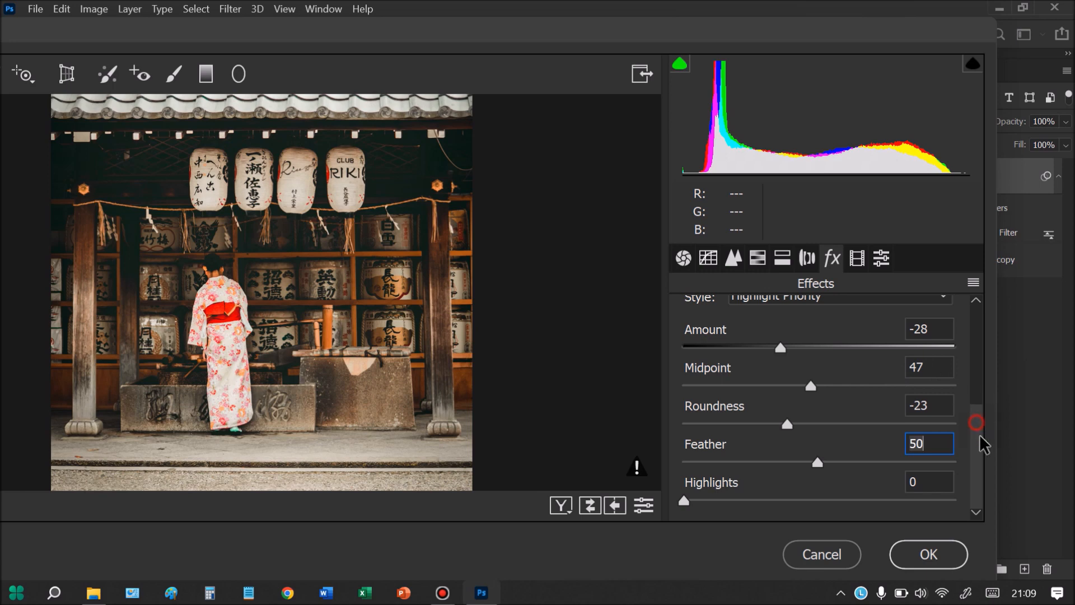
Step: Review the Calibration settings for shadow tint and the red, green and blue primaries, and look at the Presets
{"action": "left_click", "coordinate": [857, 259]}
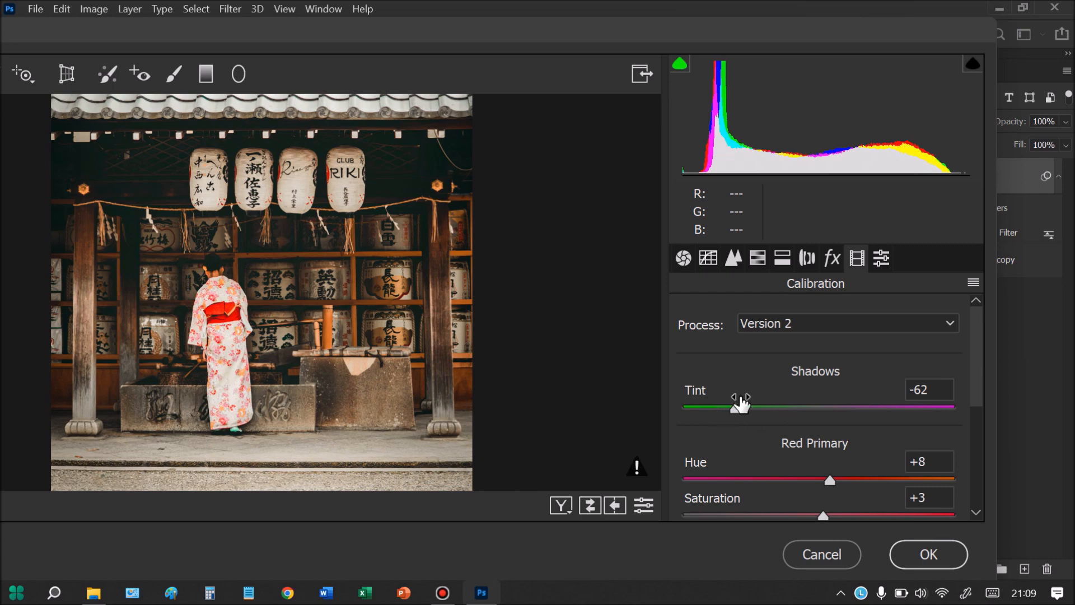
{"action": "left_click", "coordinate": [933, 389]}
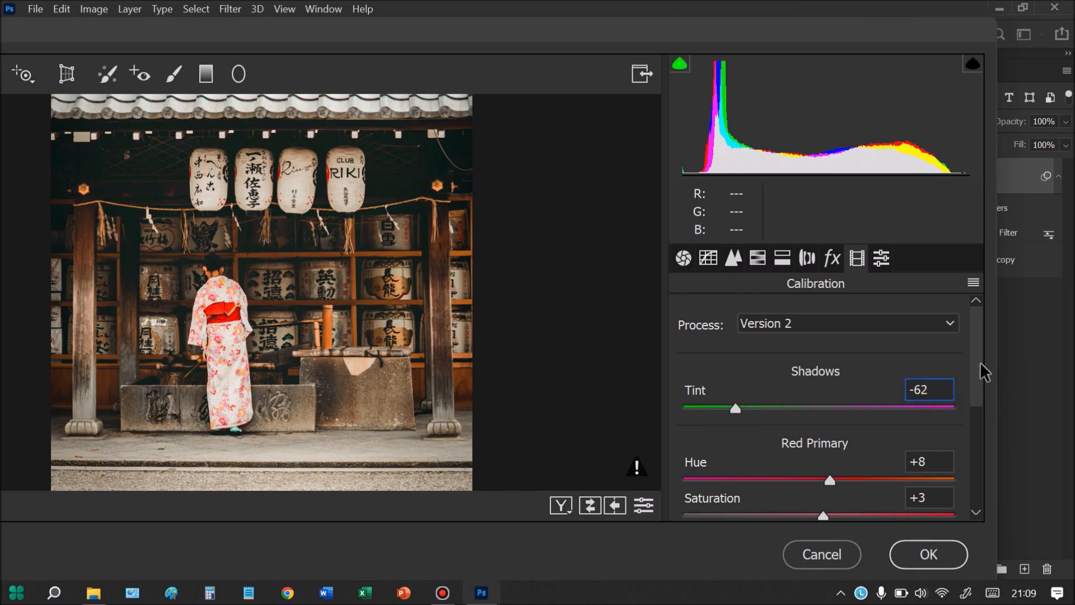
{"action": "scroll", "coordinate": [979, 370], "scroll_direction": "down", "scroll_amount": 2}
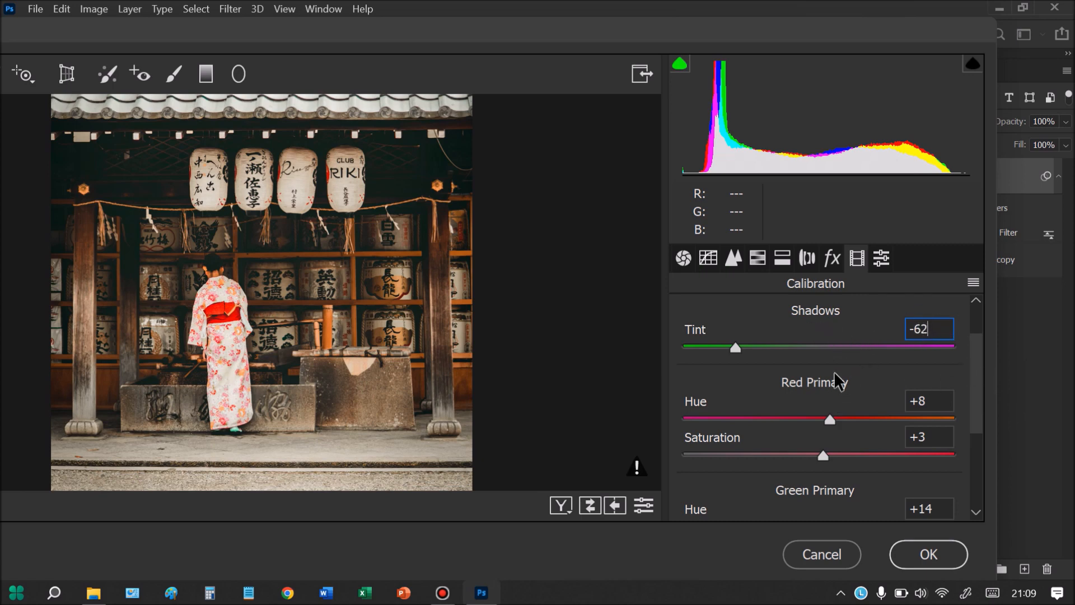
{"action": "left_click_drag", "start_coordinate": [975, 384], "coordinate": [978, 410]}
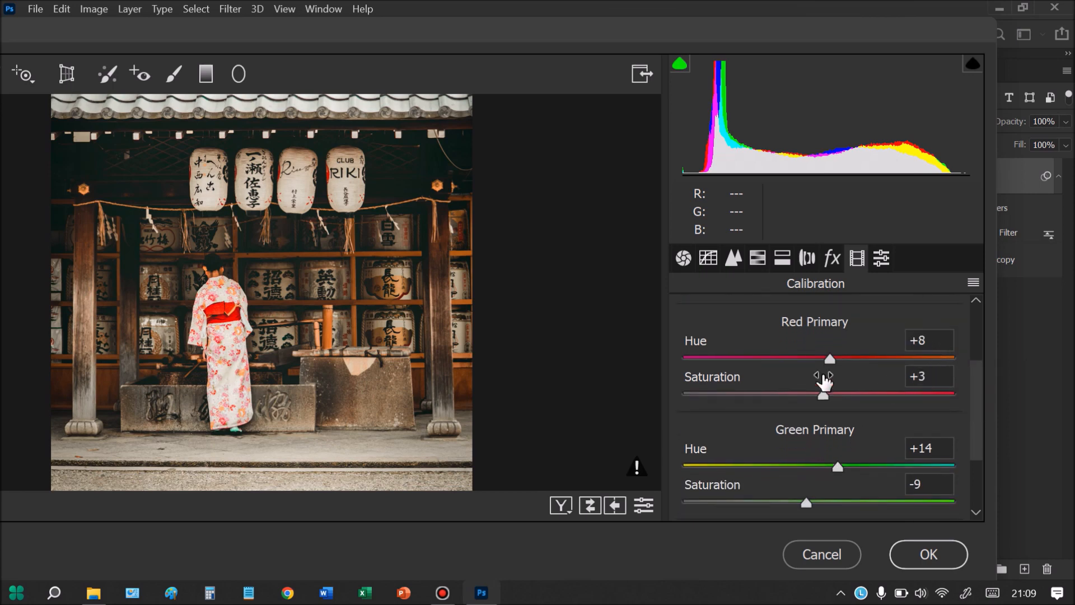
{"action": "left_click_drag", "start_coordinate": [977, 399], "coordinate": [984, 462]}
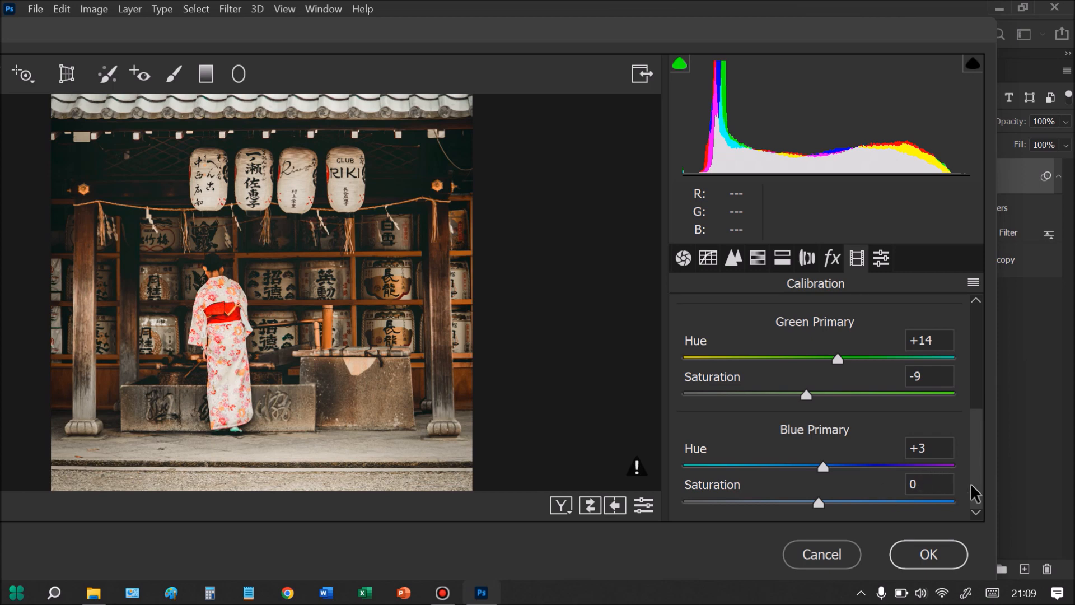
{"action": "left_click_drag", "start_coordinate": [975, 468], "coordinate": [980, 344]}
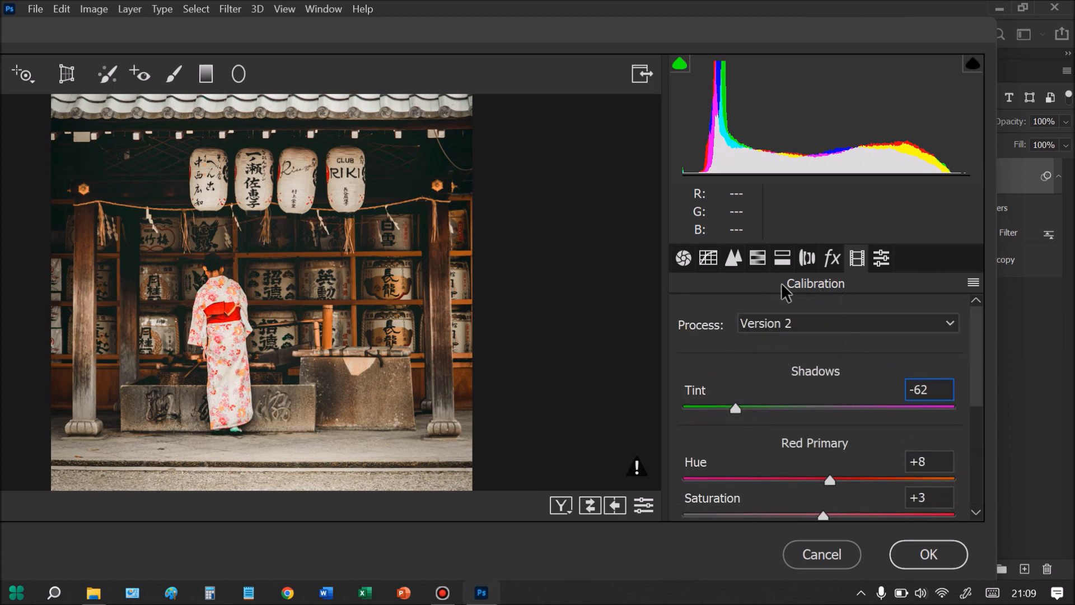
{"action": "left_click_drag", "start_coordinate": [976, 350], "coordinate": [968, 395]}
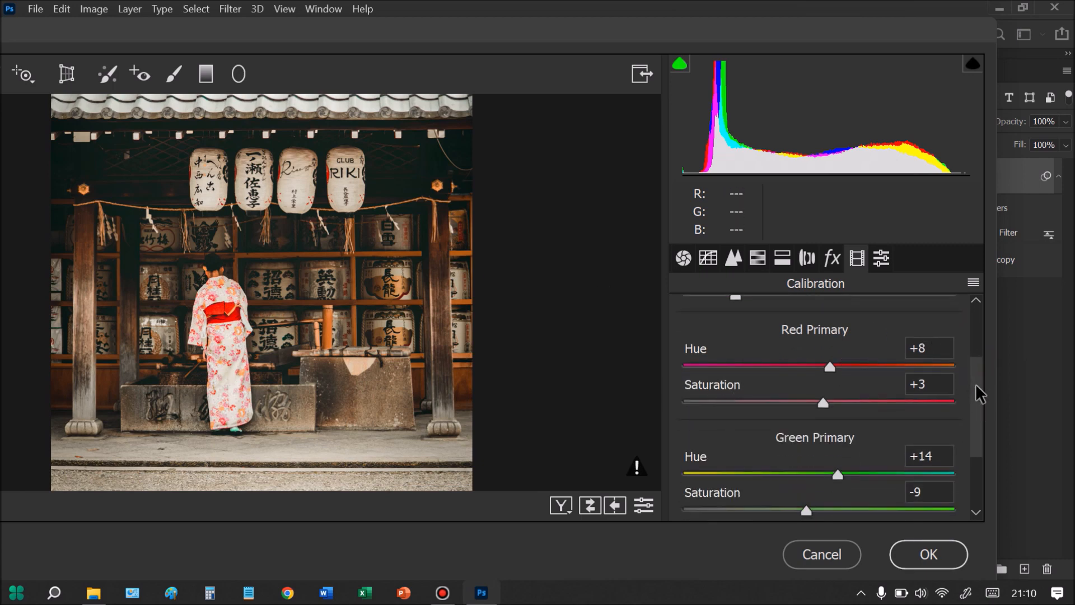
{"action": "left_click_drag", "start_coordinate": [977, 385], "coordinate": [980, 311]}
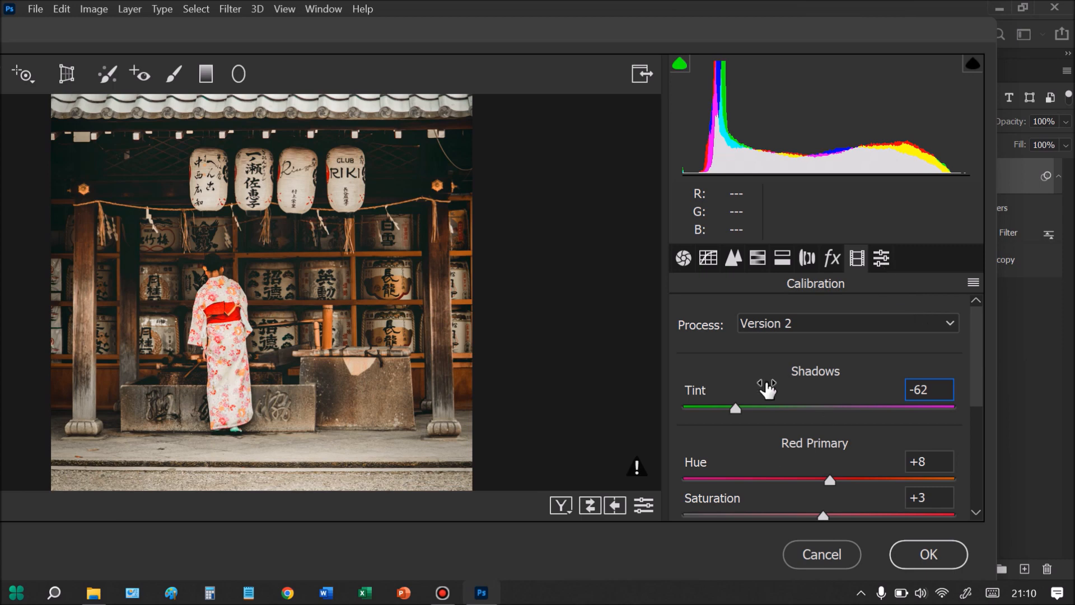
{"action": "left_click", "coordinate": [878, 259]}
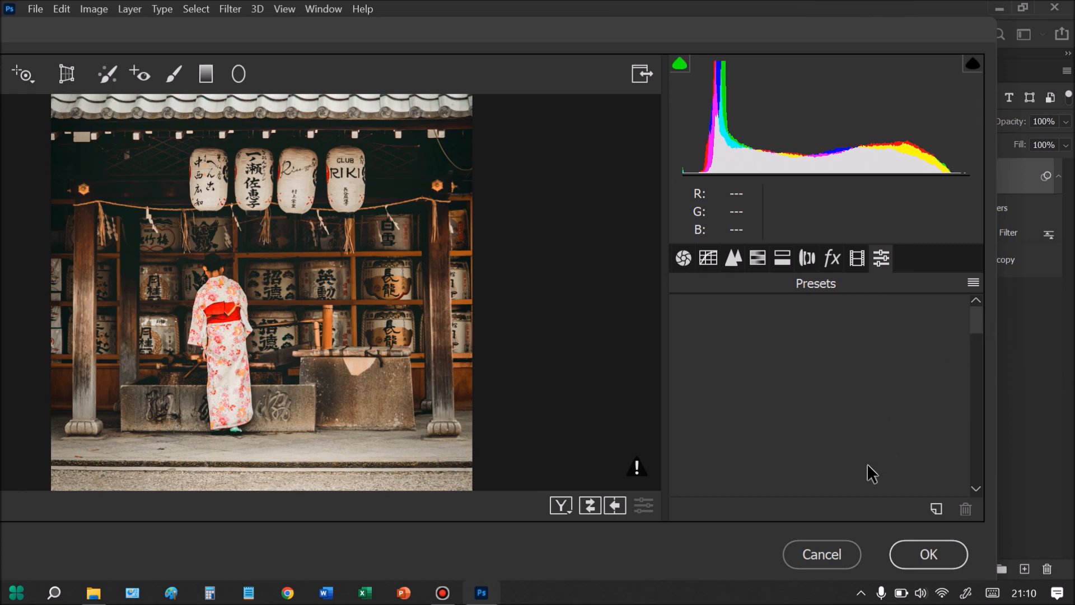
Step: Apply the Camera Raw filter to Layer 0 and toggle that layer's visibility to compare the photo before and after grading
{"action": "left_click", "coordinate": [928, 557]}
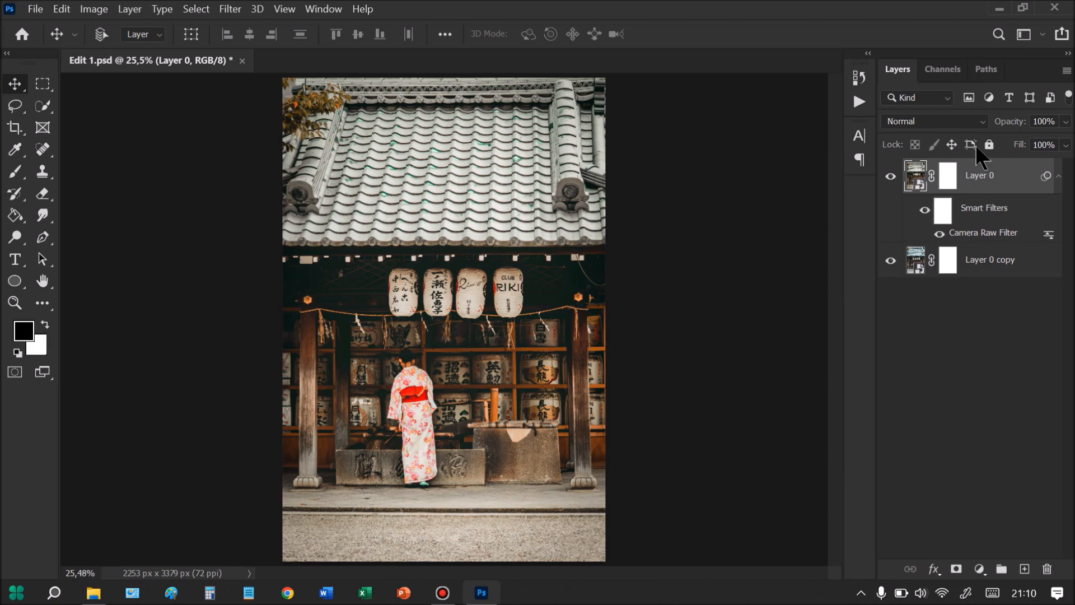
{"action": "left_click", "coordinate": [891, 178]}
{"action": "left_click", "coordinate": [891, 178]}
{"action": "left_click", "coordinate": [891, 178]}
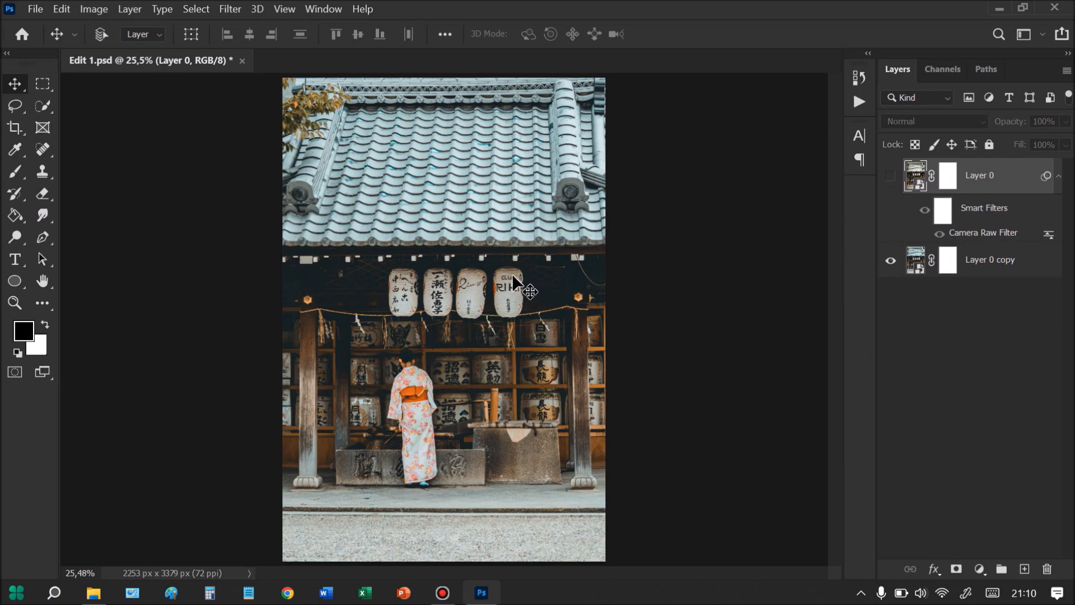
{"action": "left_click", "coordinate": [891, 178]}
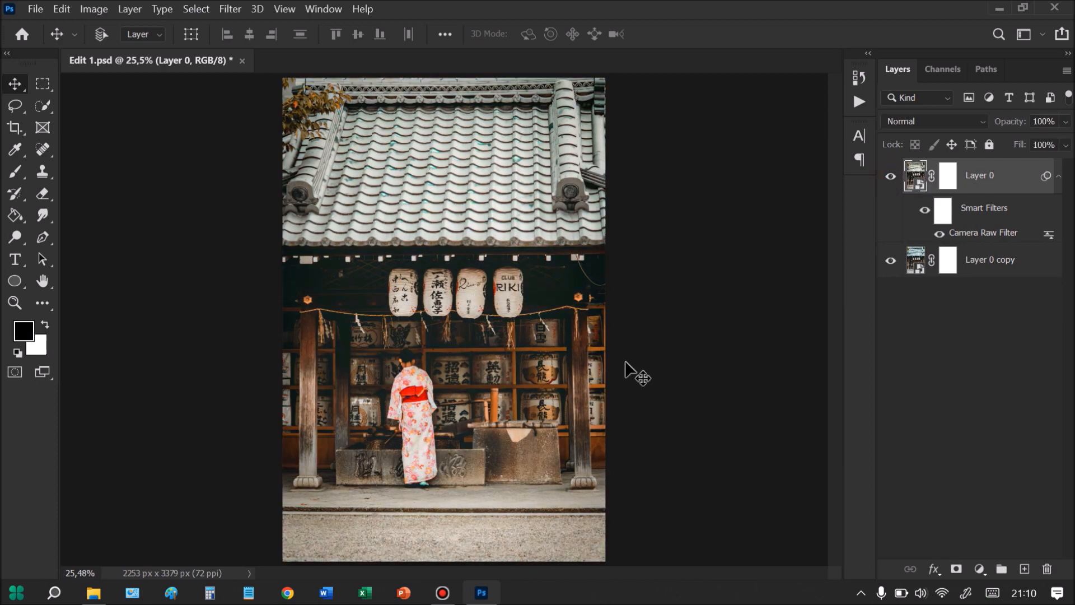